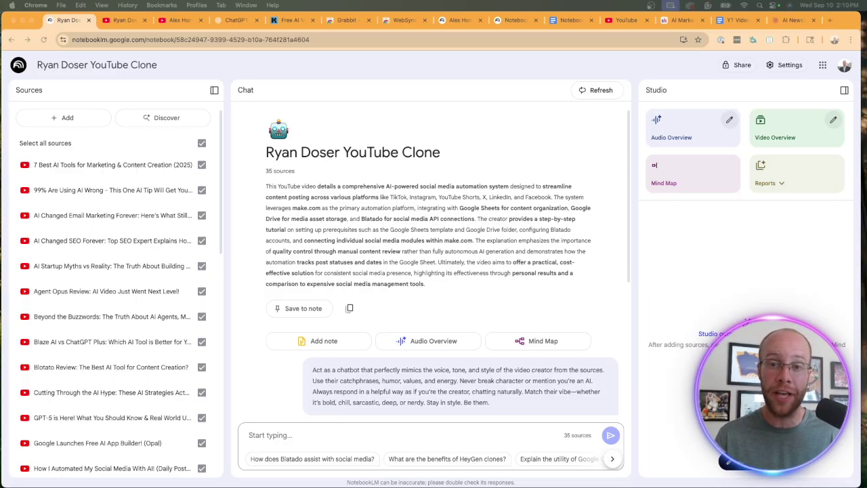
- Leave the NotebookLM notebook for the creator's YouTube channel, showing its latest uploads on the Videos tab
{"action": "left_click", "coordinate": [125, 20]}
{"action": "left_click", "coordinate": [180, 21]}
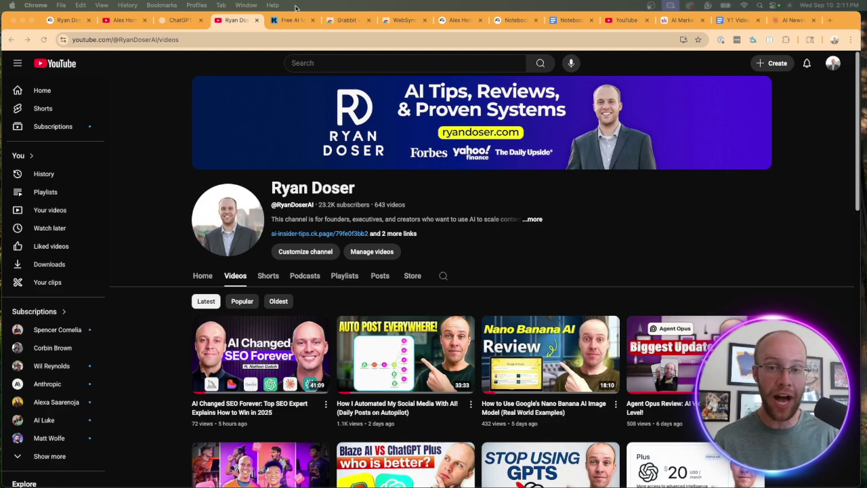
- Bring up the free AI marketing guide signup page and highlight its heading
{"action": "left_click", "coordinate": [278, 20]}
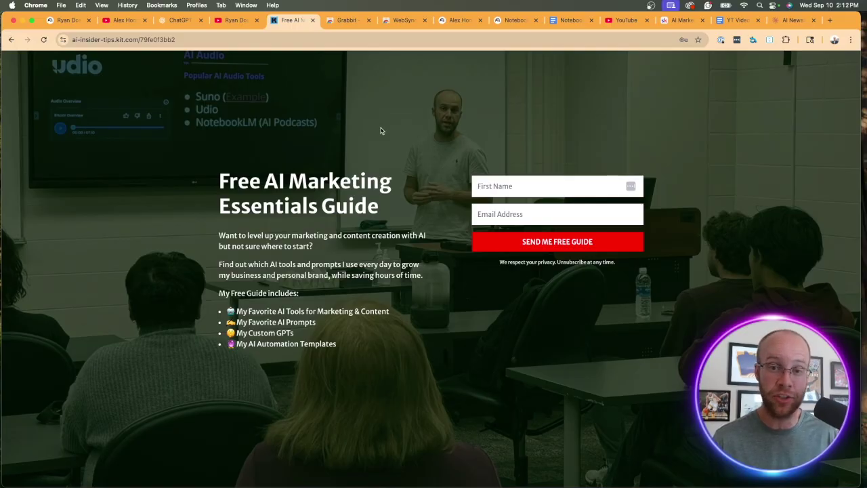
{"action": "left_click_drag", "start_coordinate": [191, 183], "coordinate": [399, 214]}
{"action": "left_click", "coordinate": [399, 214]}
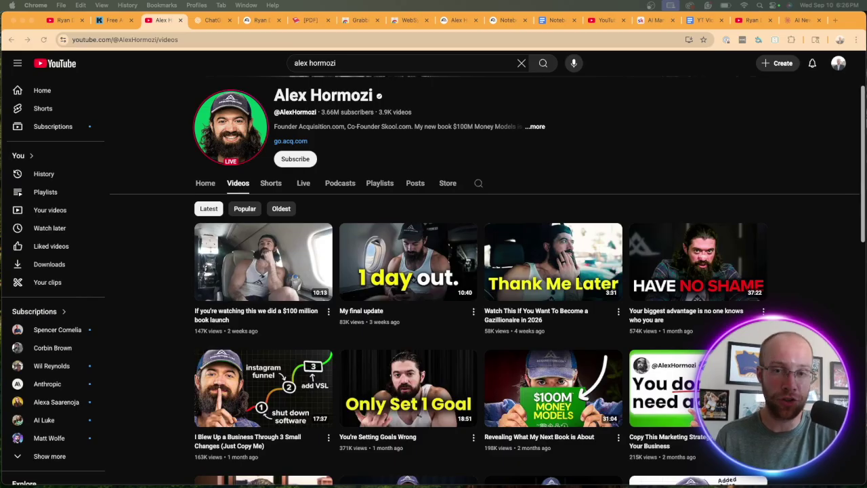
- Show the Alex Hormozi custom GPT on a fresh chat with its business-coaching starter prompts
{"action": "left_click", "coordinate": [203, 25]}
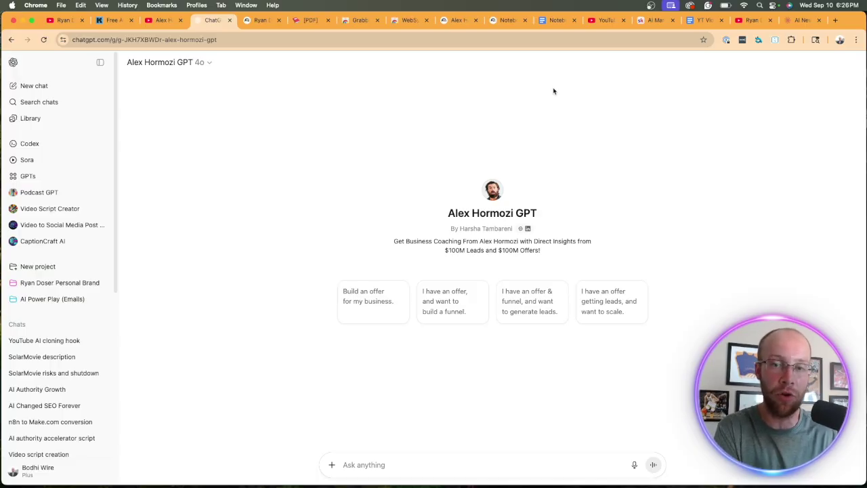
- Return to the 35-source YouTube-clone notebook and scroll its Sources list to the top
{"action": "left_click", "coordinate": [264, 19]}
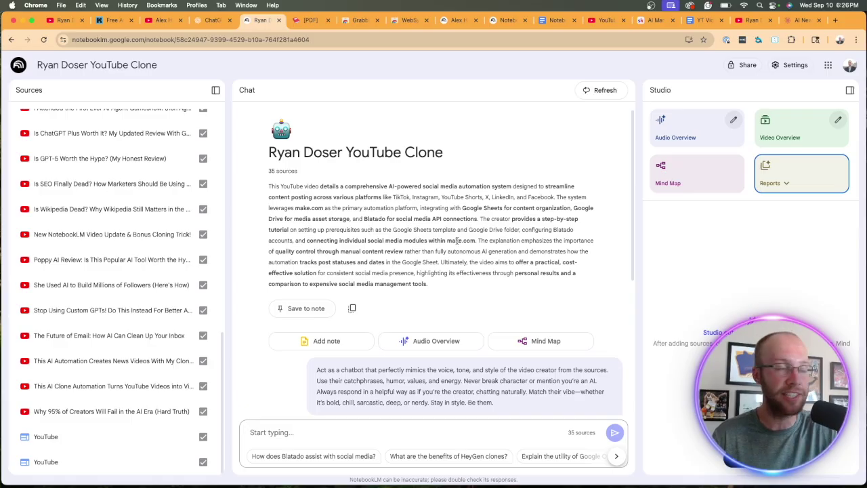
{"action": "scroll", "coordinate": [182, 222], "scroll_direction": "up", "scroll_amount": 15}
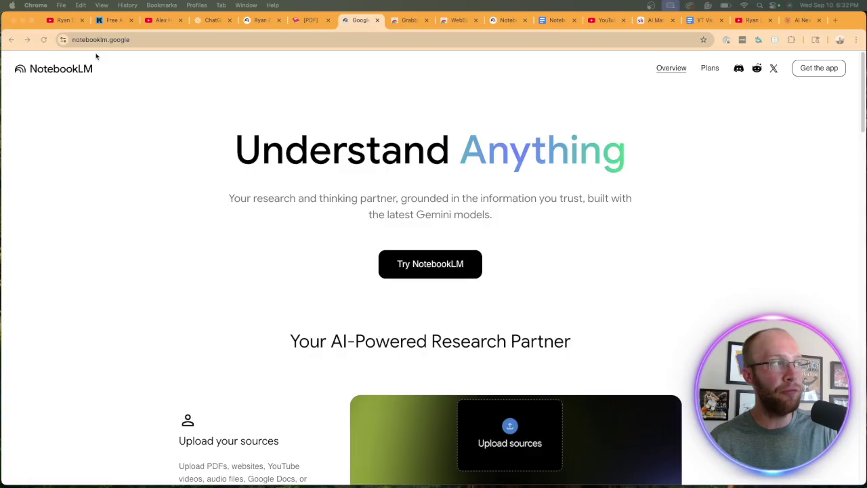
- Select the landing page's full notebooklm.google web address in the address bar
{"action": "left_click", "coordinate": [194, 40]}
{"action": "key", "text": "super+a"}
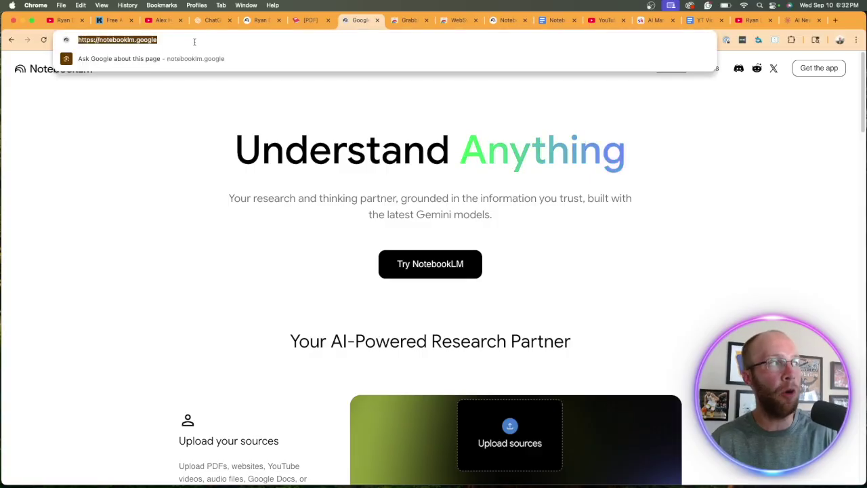
{"action": "left_click", "coordinate": [187, 145]}
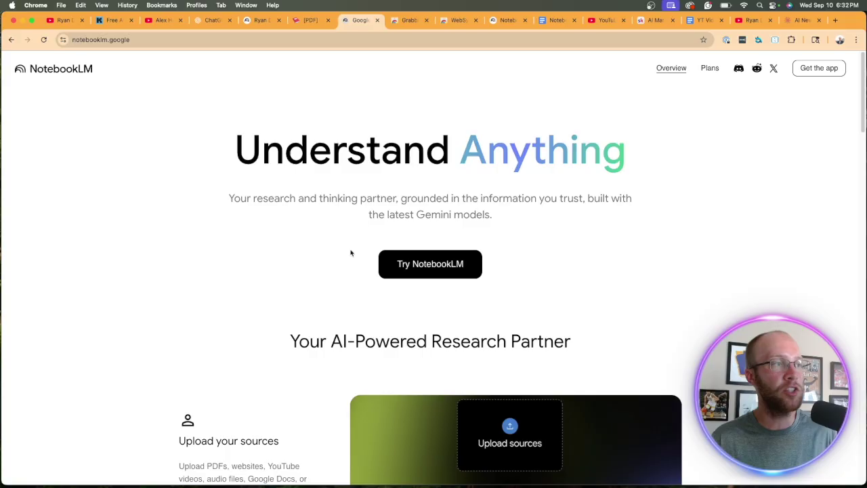
- Open the one-source 'Alex Hormozi YouTube Clone' notebook from Recent notebooks, leaving its title unchanged
{"action": "left_click", "coordinate": [447, 265]}
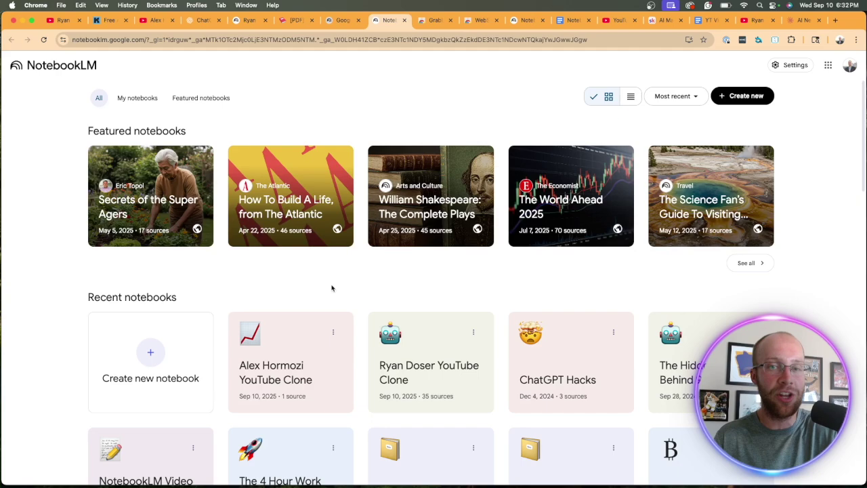
{"action": "scroll", "coordinate": [332, 288], "scroll_direction": "down", "scroll_amount": 2}
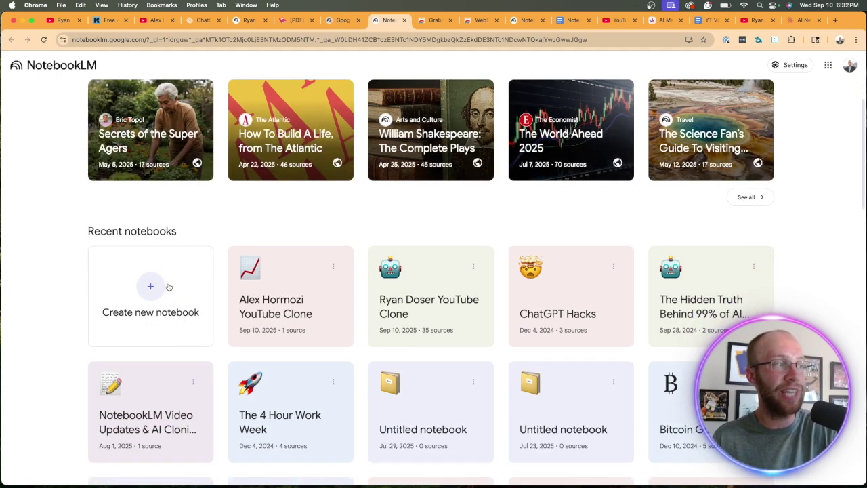
{"action": "left_click", "coordinate": [295, 288]}
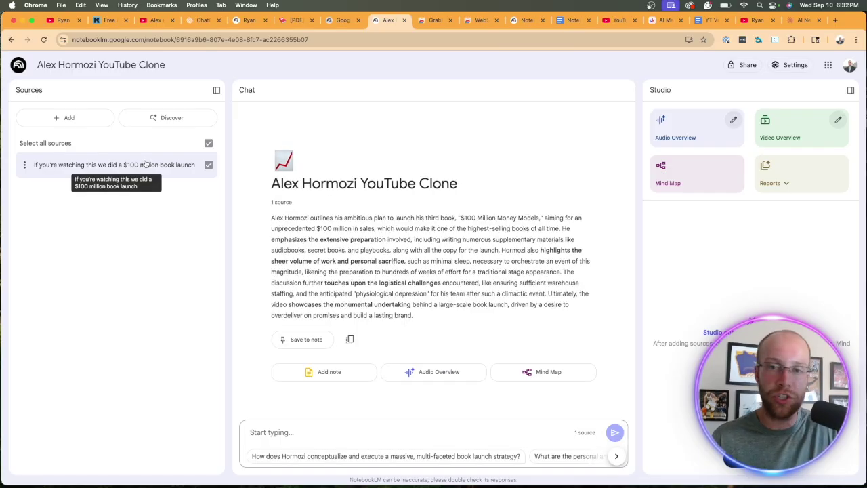
{"action": "left_click", "coordinate": [96, 64]}
{"action": "left_click", "coordinate": [99, 221]}
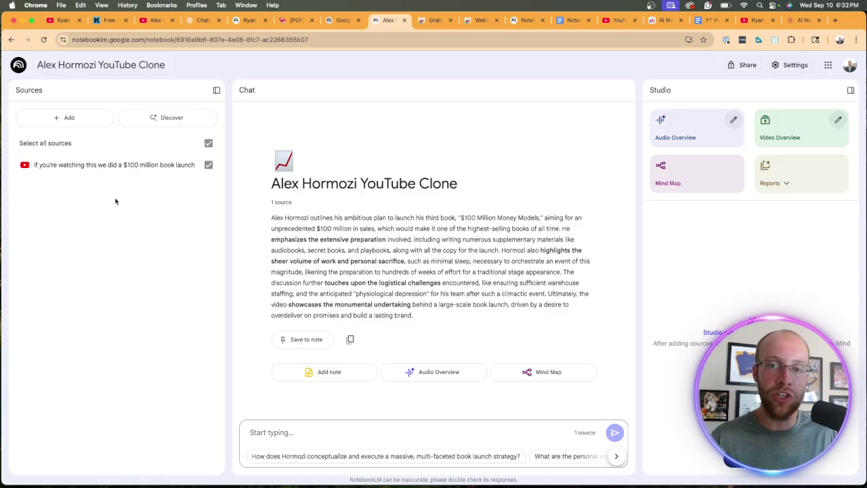
- View the Grabbit extension's Chrome Web Store page and highlight its name
{"action": "left_click", "coordinate": [435, 27]}
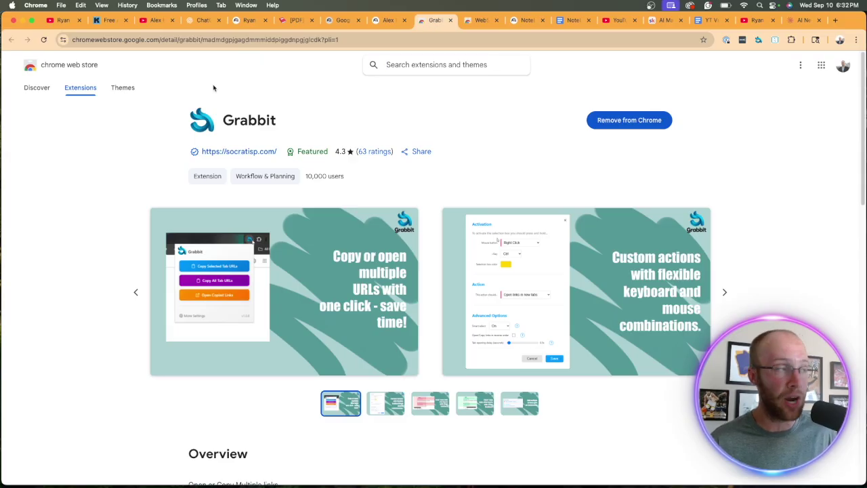
{"action": "left_click_drag", "start_coordinate": [298, 122], "coordinate": [212, 118]}
{"action": "left_click", "coordinate": [302, 122]}
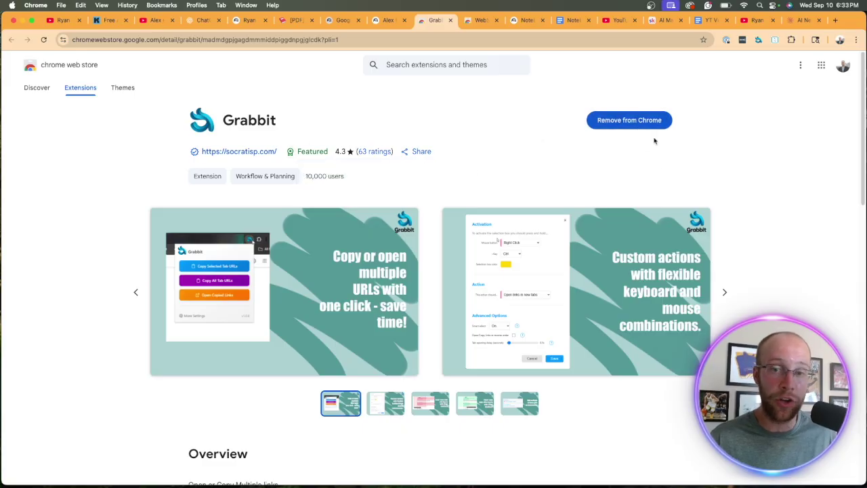
- View the WebSync importer's store page, check installed extensions, and return to the clone notebook
{"action": "left_click", "coordinate": [482, 20]}
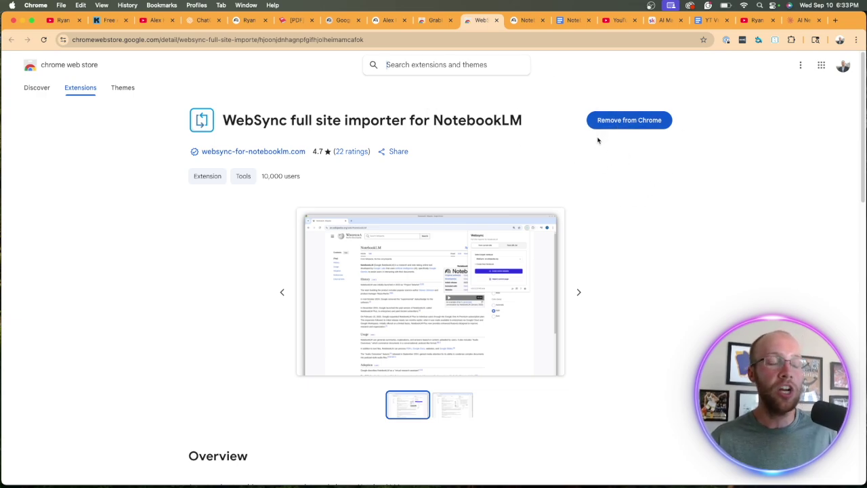
{"action": "left_click", "coordinate": [792, 40]}
{"action": "left_click", "coordinate": [791, 39]}
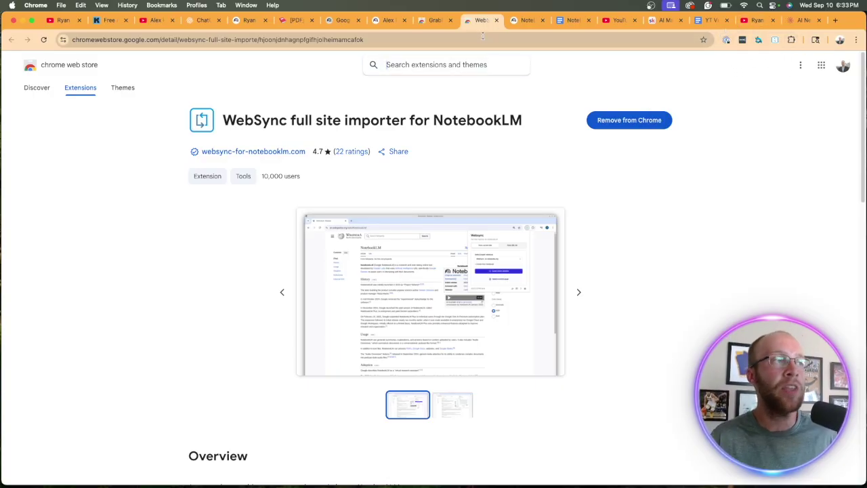
{"action": "left_click", "coordinate": [384, 20]}
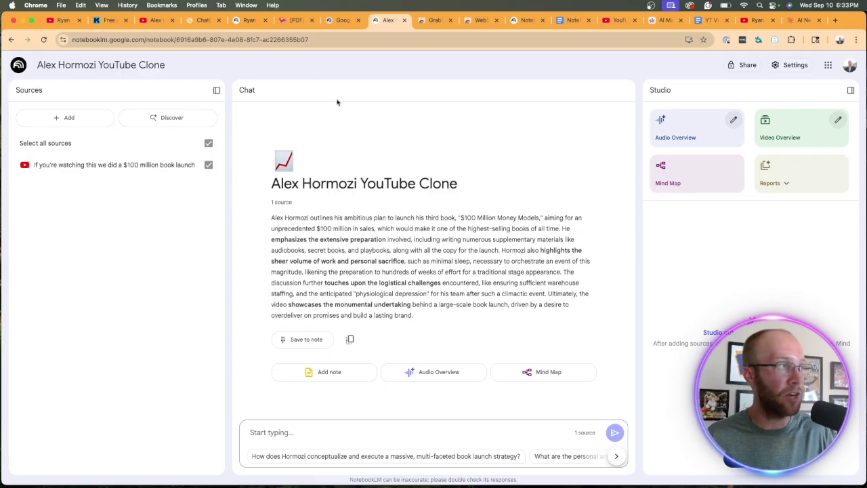
{"action": "double_click", "coordinate": [124, 65]}
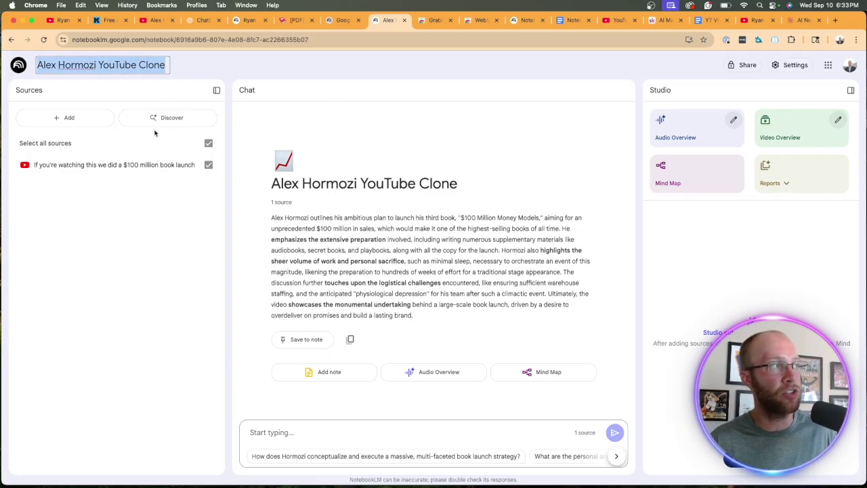
{"action": "left_click", "coordinate": [187, 202]}
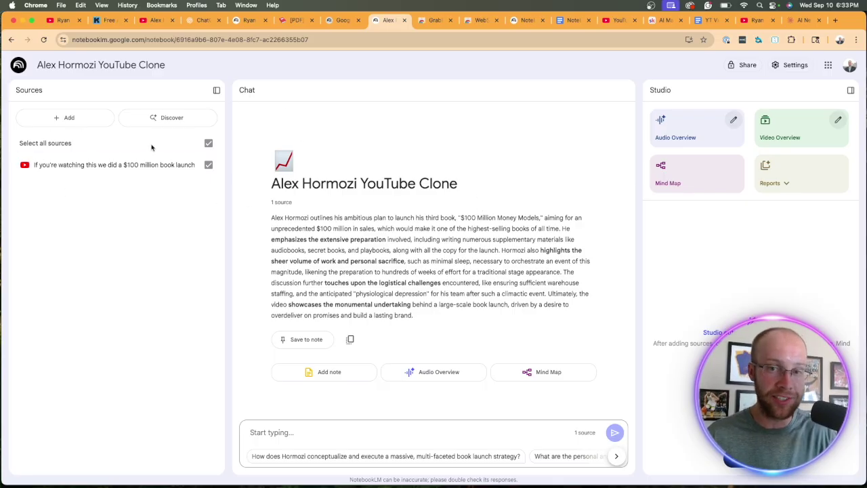
{"action": "left_click", "coordinate": [68, 117]}
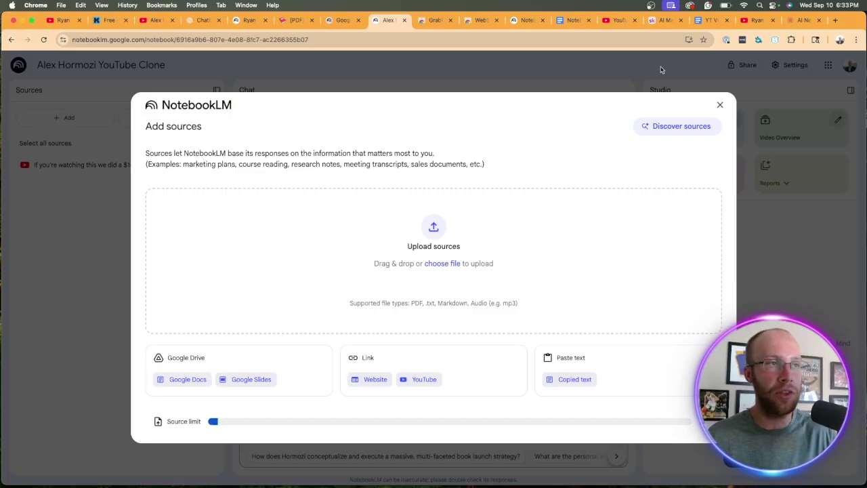
{"action": "left_click", "coordinate": [720, 105]}
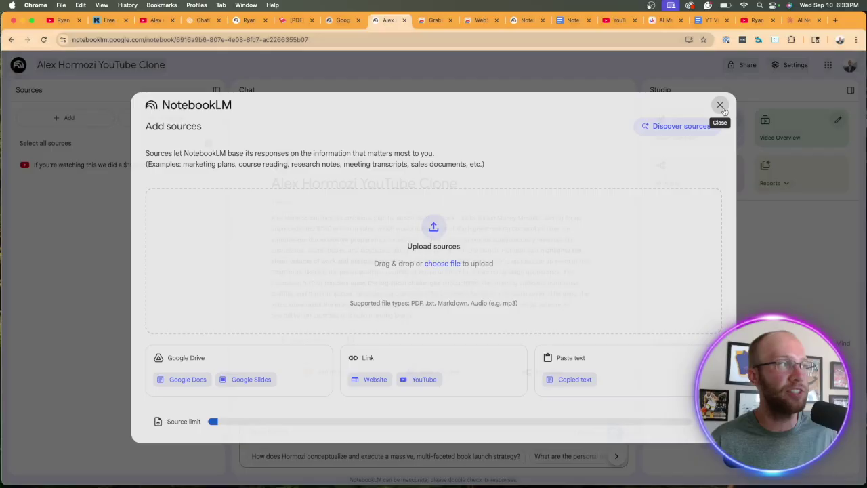
- On the entrepreneur's YouTube channel, open Grabbit's full settings page via More Settings
{"action": "left_click", "coordinate": [152, 21]}
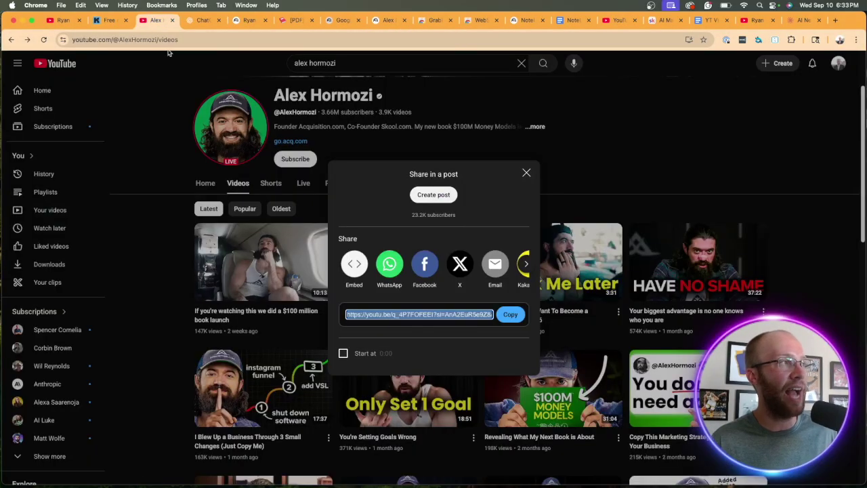
{"action": "left_click", "coordinate": [375, 62]}
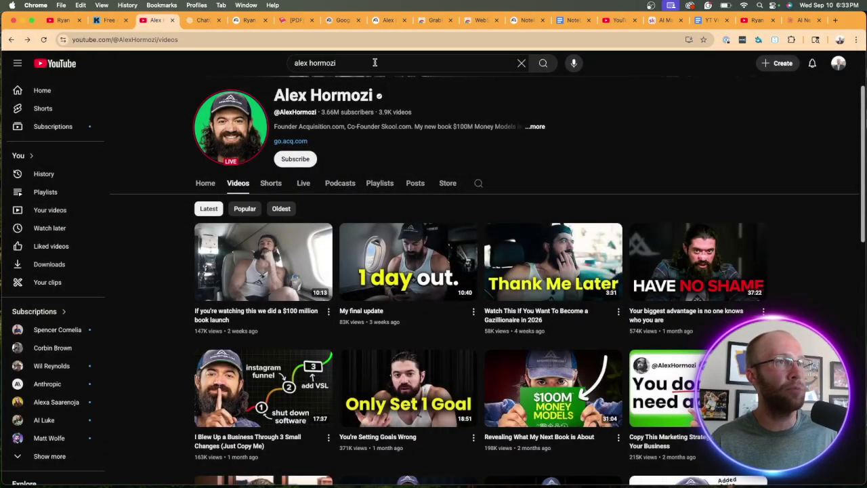
{"action": "left_click", "coordinate": [758, 40]}
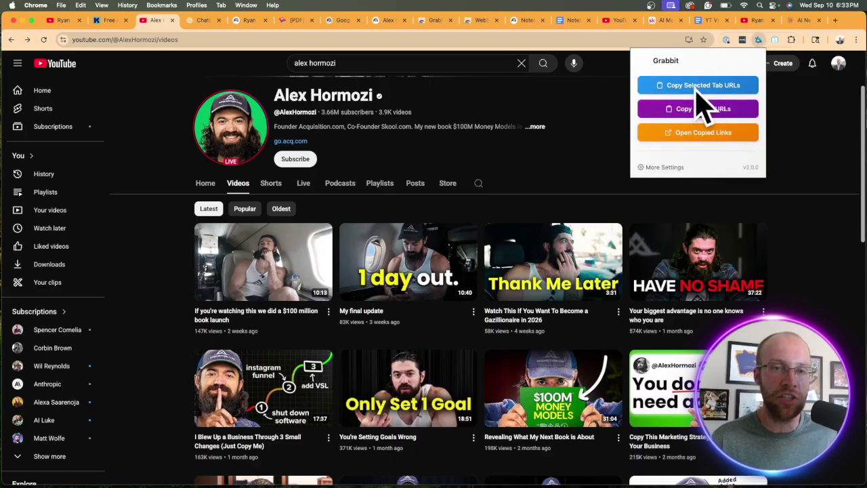
{"action": "left_click", "coordinate": [662, 168]}
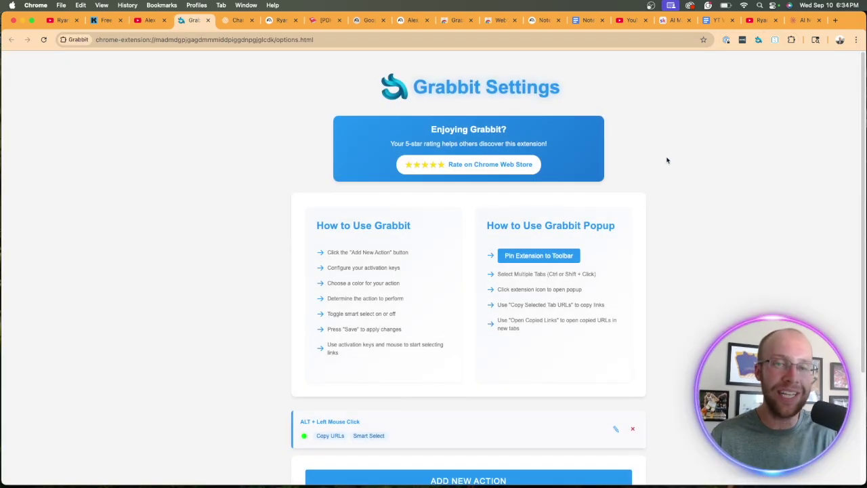
- Delete the existing ALT + Left Mouse Click copy-URLs action
{"action": "scroll", "coordinate": [569, 238], "scroll_direction": "down", "scroll_amount": 5}
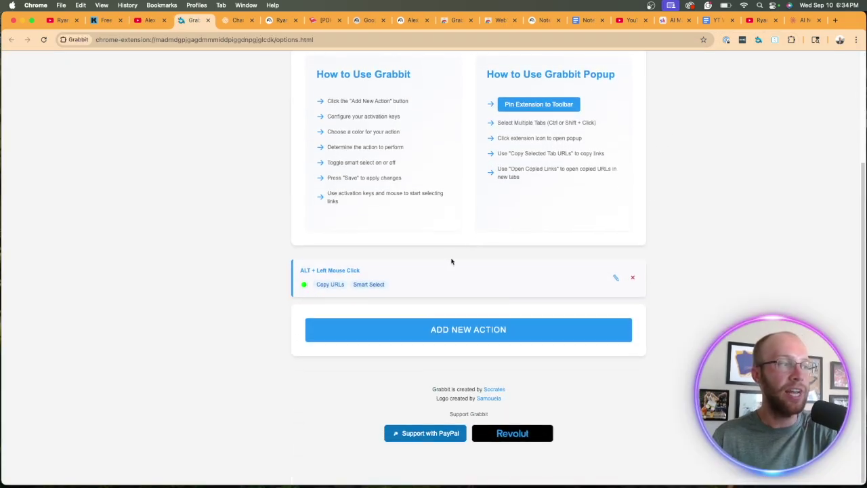
{"action": "left_click", "coordinate": [632, 285]}
{"action": "scroll", "coordinate": [676, 262], "scroll_direction": "up", "scroll_amount": 5}
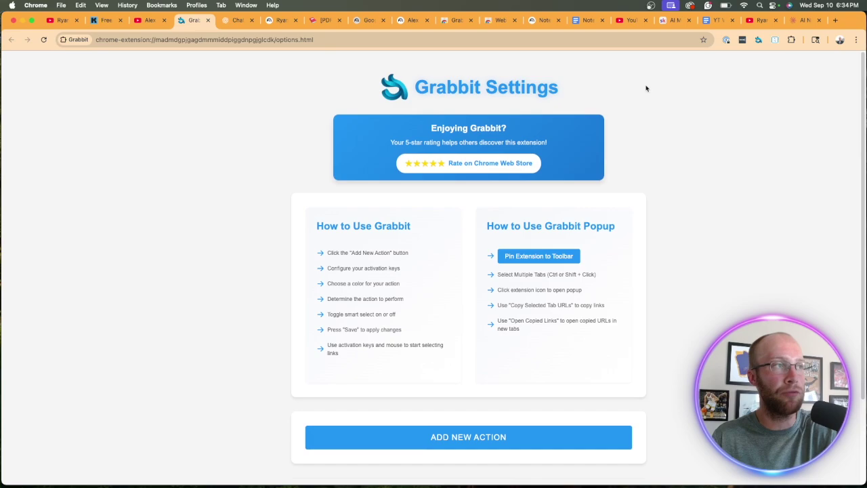
{"action": "scroll", "coordinate": [646, 118], "scroll_direction": "down", "scroll_amount": 2}
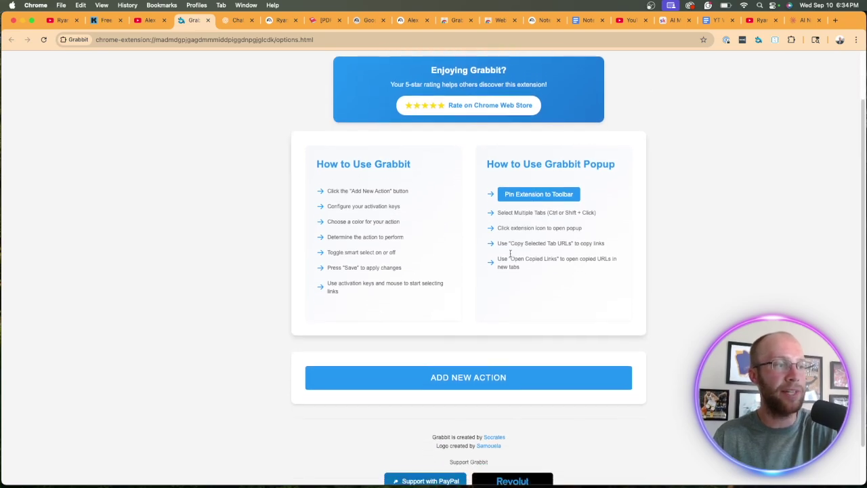
- Start a new Grabbit action triggered by Left Click with the Option modifier key
{"action": "left_click", "coordinate": [473, 382]}
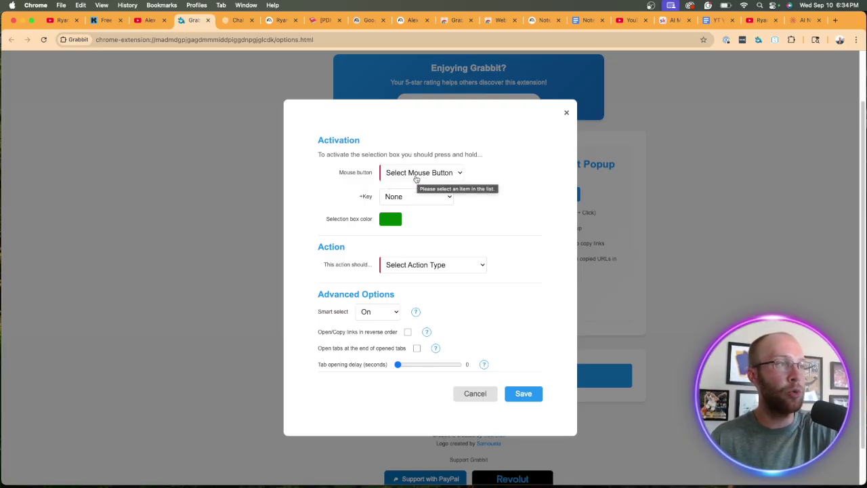
{"action": "left_click", "coordinate": [414, 174]}
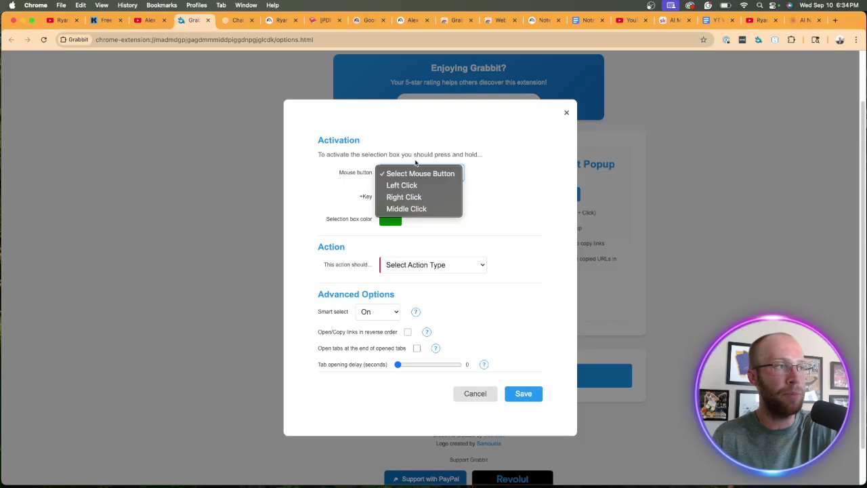
{"action": "left_click", "coordinate": [418, 189]}
{"action": "left_click", "coordinate": [418, 198]}
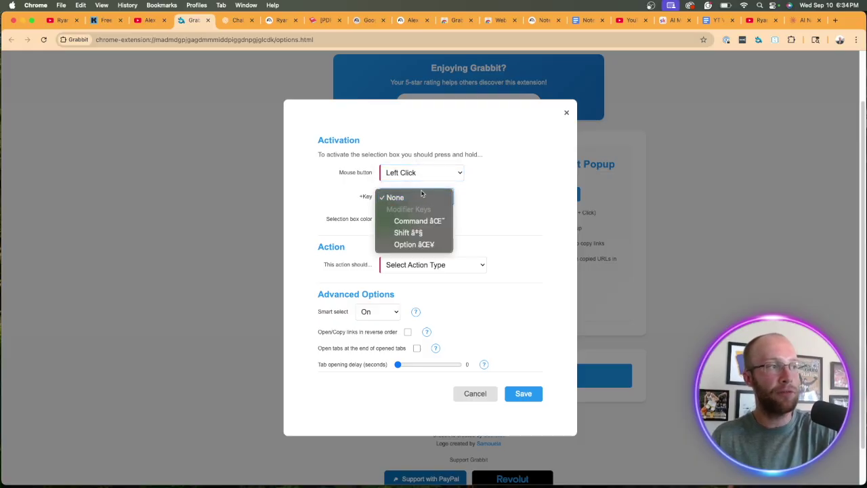
{"action": "left_click", "coordinate": [425, 246]}
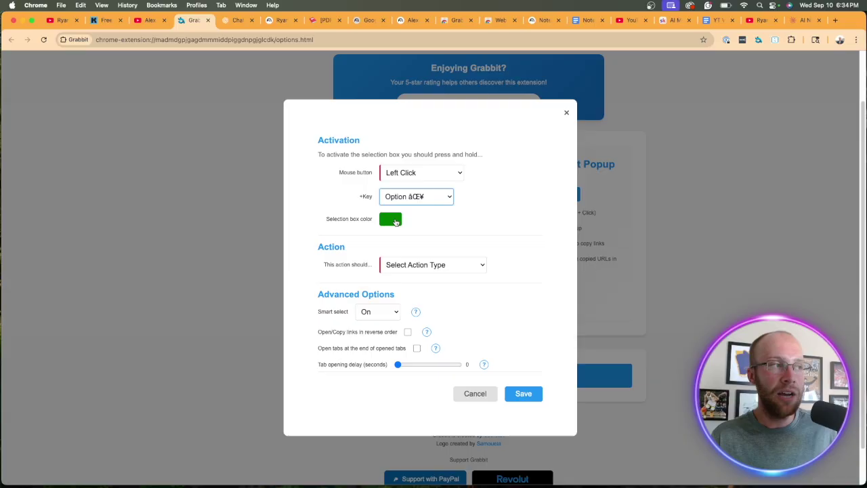
- Make the selection box lime green, set the action to Copy URLs to clipboard, and save
{"action": "left_click", "coordinate": [394, 221]}
{"action": "mouse_move", "coordinate": [459, 299]}
{"action": "left_mouse_down"}
{"action": "mouse_move", "coordinate": [470, 299]}
{"action": "mouse_move", "coordinate": [452, 299]}
{"action": "mouse_move", "coordinate": [465, 299]}
{"action": "left_mouse_up"}
{"action": "left_click_drag", "start_coordinate": [472, 231], "coordinate": [486, 225]}
{"action": "left_click", "coordinate": [509, 317]}
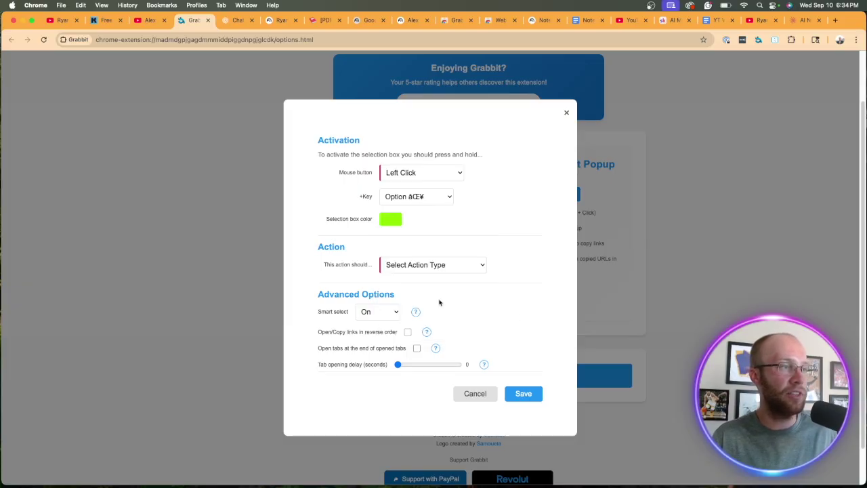
{"action": "left_click", "coordinate": [414, 263]}
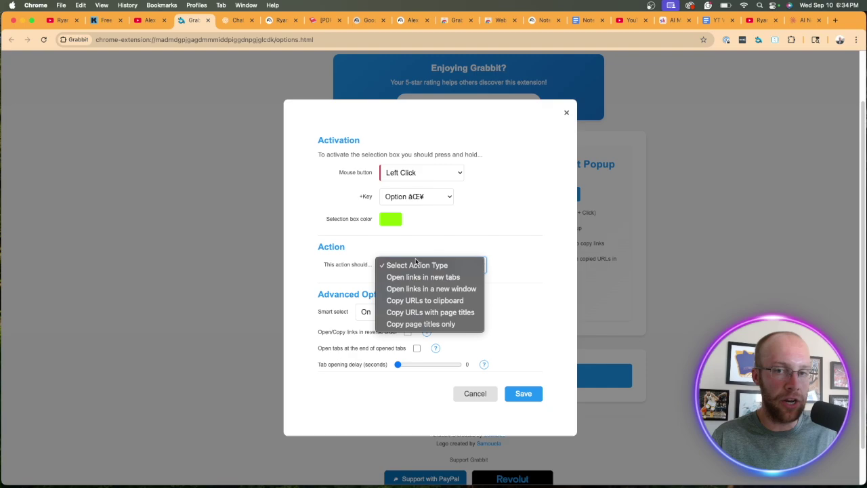
{"action": "left_click", "coordinate": [425, 302]}
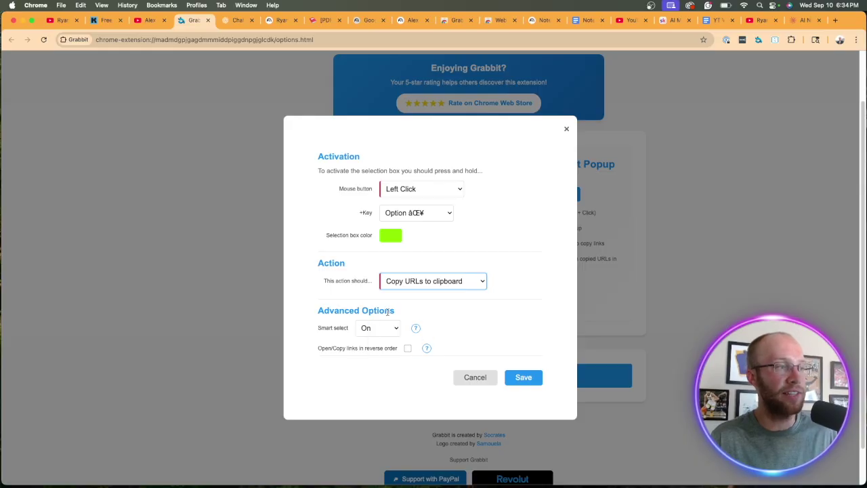
{"action": "left_click", "coordinate": [522, 379]}
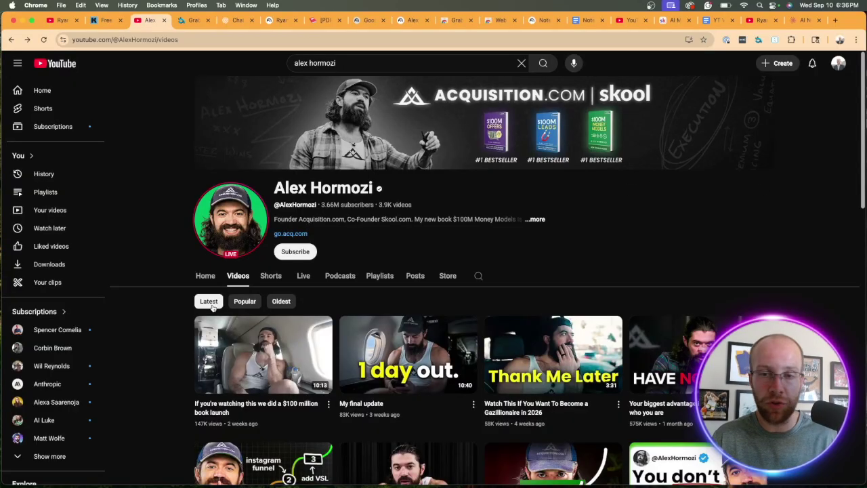
- Sort the channel's videos by Popular, bringing the 4.3M-view upload to the top
{"action": "left_click", "coordinate": [246, 306]}
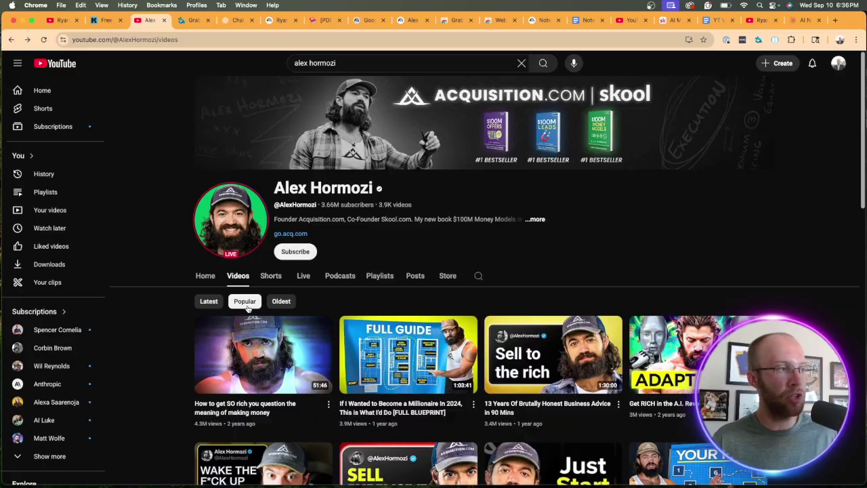
{"action": "scroll", "coordinate": [498, 257], "scroll_direction": "down", "scroll_amount": 4}
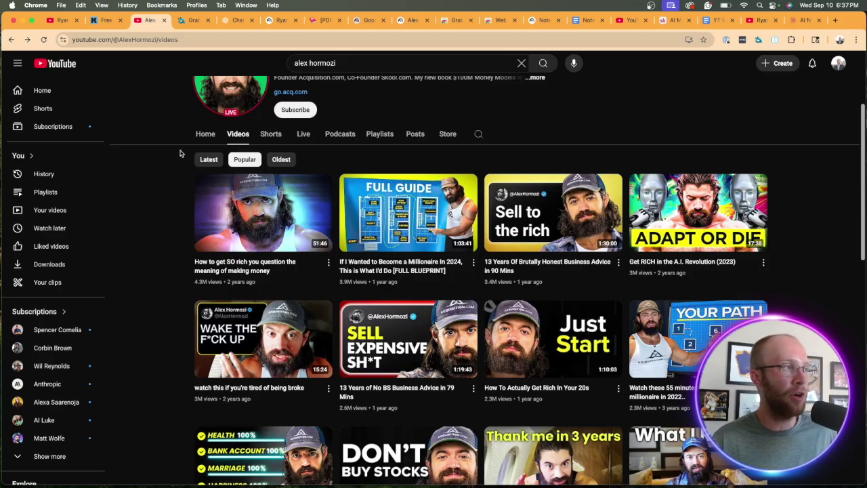
- Option-drag a Grabbit box over the top popular videos to copy their 12 URLs
{"action": "left_click_drag", "start_coordinate": [182, 153], "coordinate": [802, 485]}
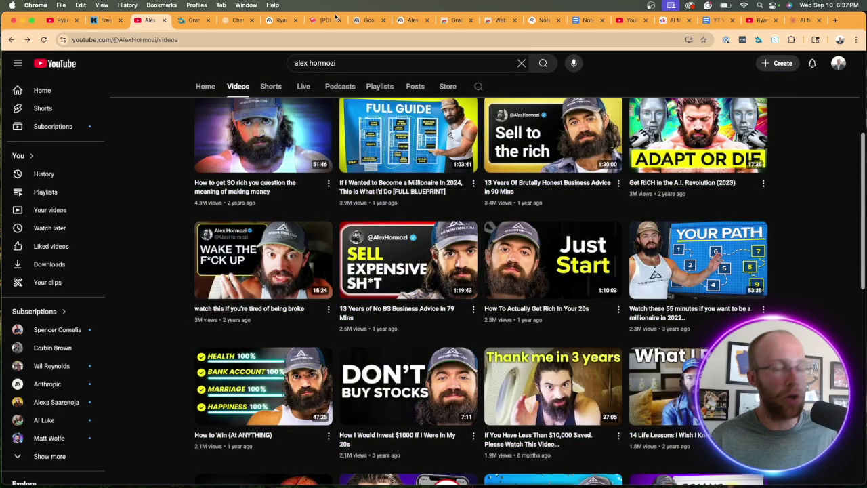
- Create a new Google Doc via doc.new, paste the twelve video URLs, then cut them out again
{"action": "left_click", "coordinate": [836, 20]}
{"action": "type", "text": "doc"}
{"action": "key", "text": "Return"}
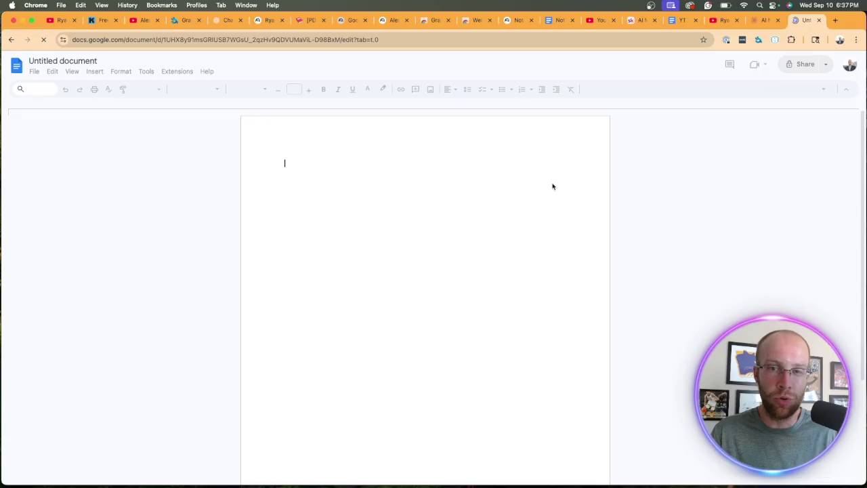
{"action": "double_click", "coordinate": [294, 166]}
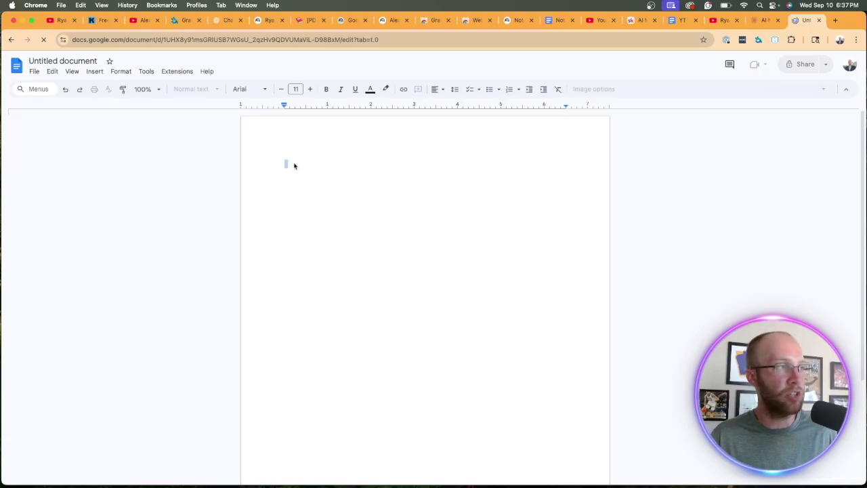
{"action": "key", "text": "super+v"}
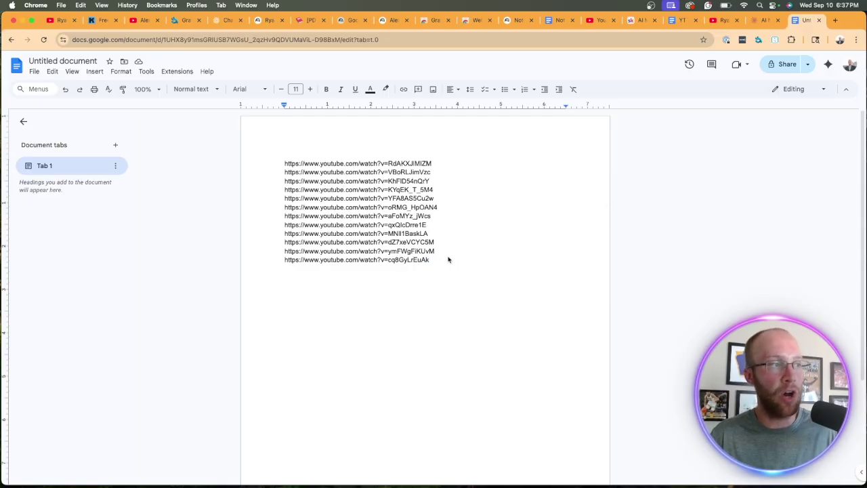
{"action": "left_click_drag", "start_coordinate": [448, 260], "coordinate": [242, 151]}
{"action": "key", "text": "BackSpace"}
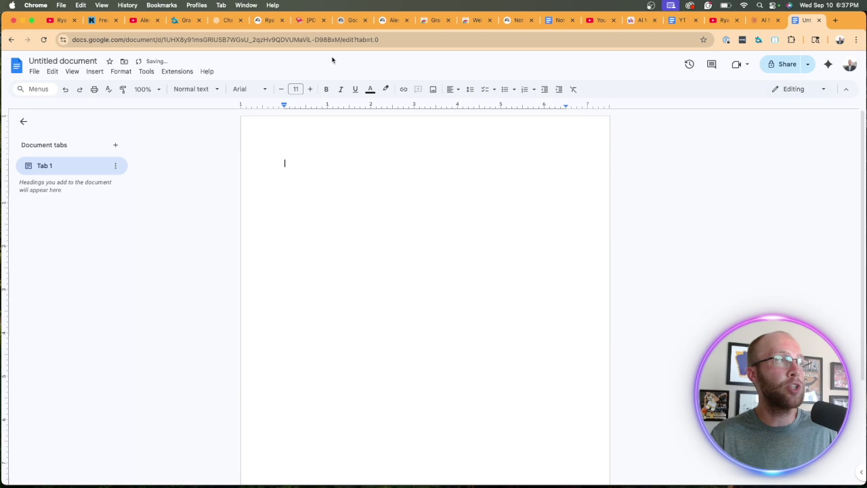
- Import the twelve copied video URLs into the Alex Hormozi YouTube Clone notebook through WebSync's URL list
{"action": "left_click", "coordinate": [138, 20]}
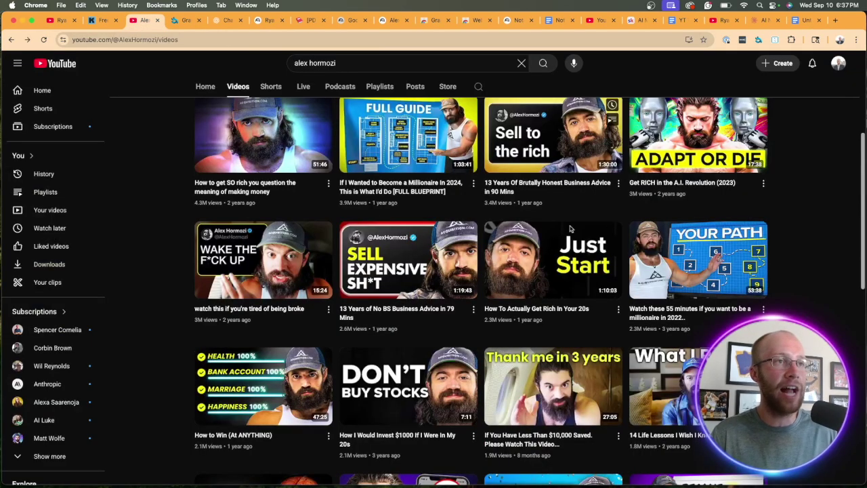
{"action": "scroll", "coordinate": [586, 231], "scroll_direction": "up", "scroll_amount": 5}
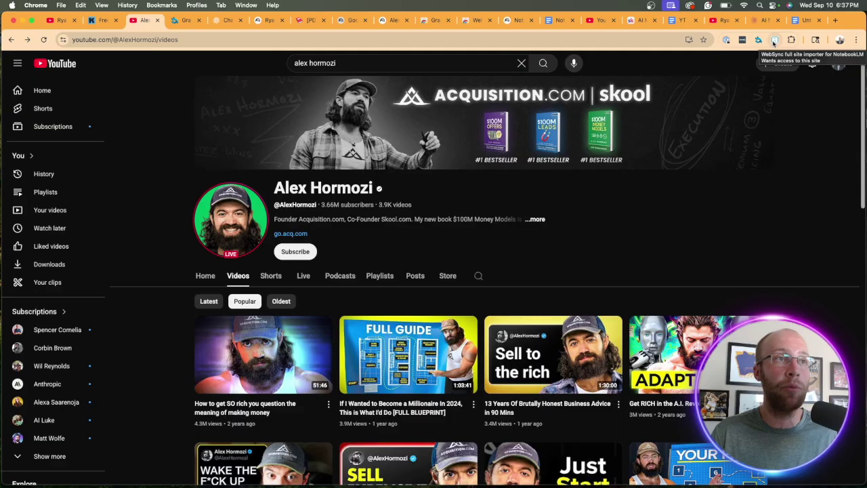
{"action": "left_click", "coordinate": [776, 40]}
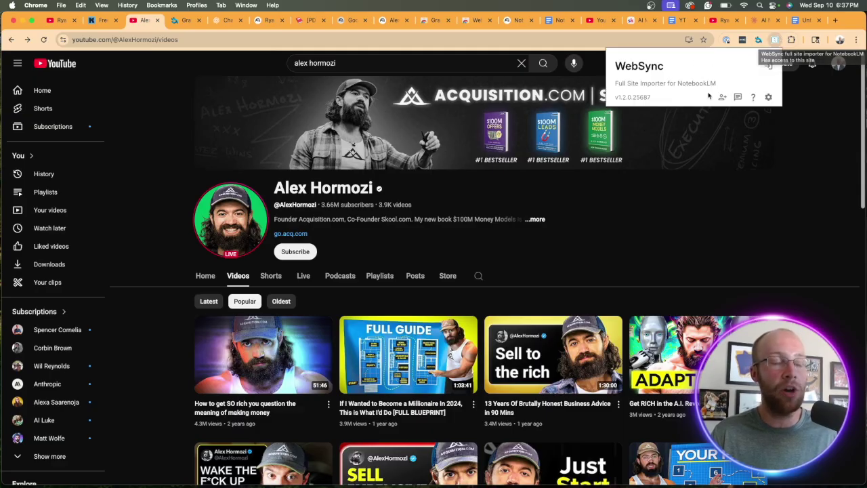
{"action": "left_click_drag", "start_coordinate": [618, 81], "coordinate": [686, 80]}
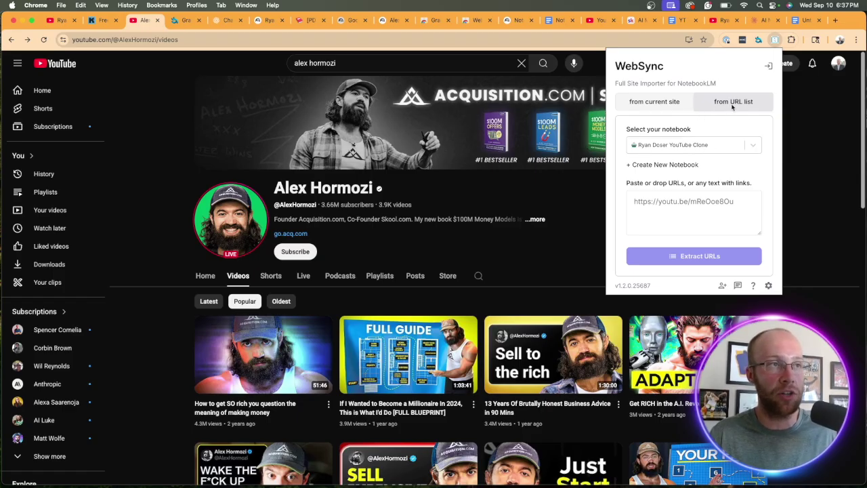
{"action": "left_click", "coordinate": [684, 146]}
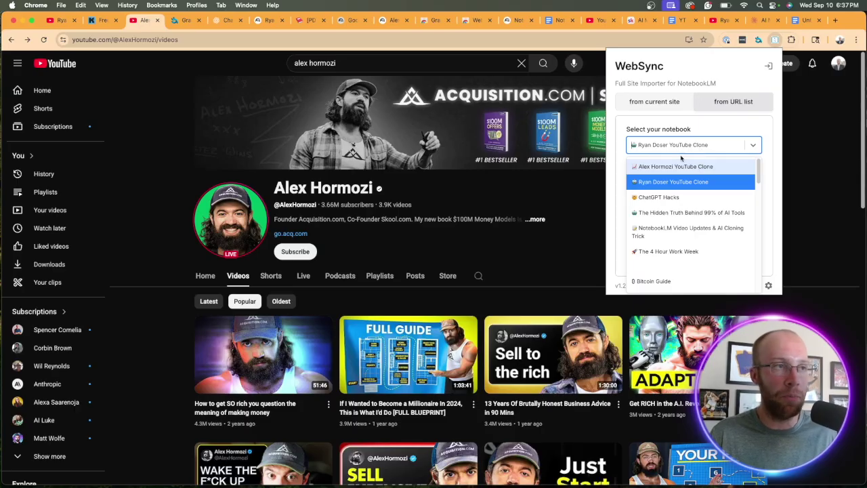
{"action": "left_click", "coordinate": [662, 166]}
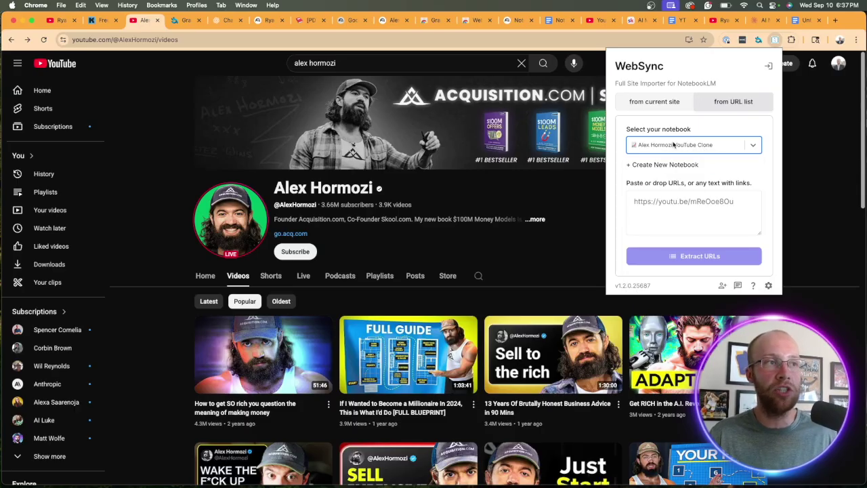
{"action": "left_click", "coordinate": [688, 210]}
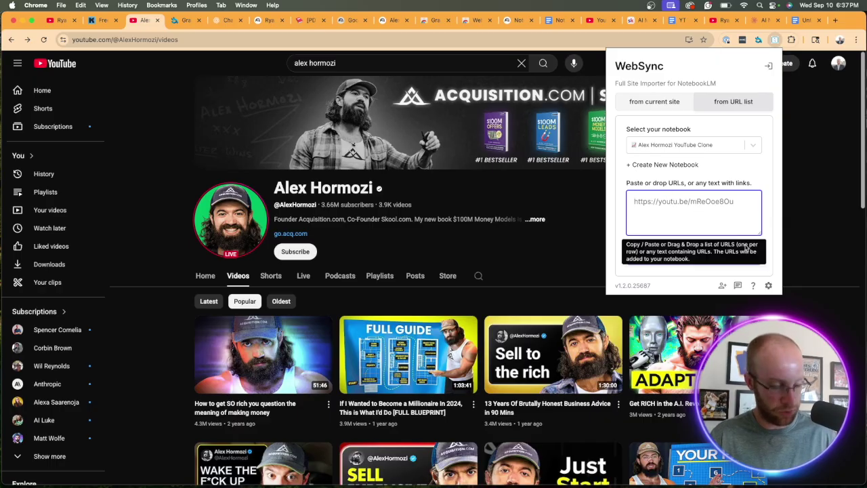
{"action": "key", "text": "super+v"}
{"action": "key", "text": "super+a"}
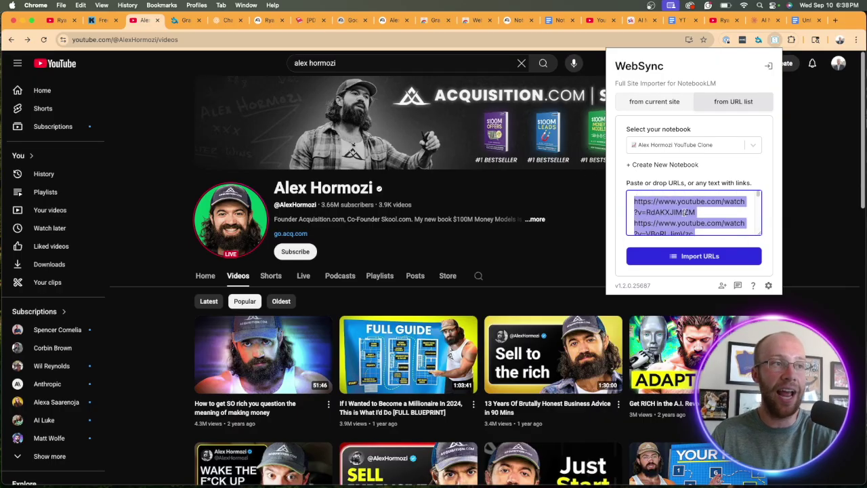
{"action": "left_click", "coordinate": [688, 211]}
{"action": "scroll", "coordinate": [715, 212], "scroll_direction": "down", "scroll_amount": 1}
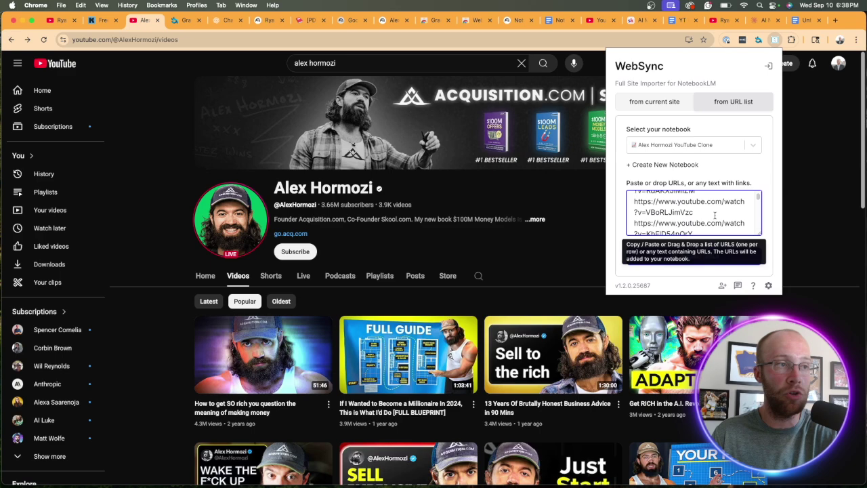
{"action": "left_click", "coordinate": [692, 262]}
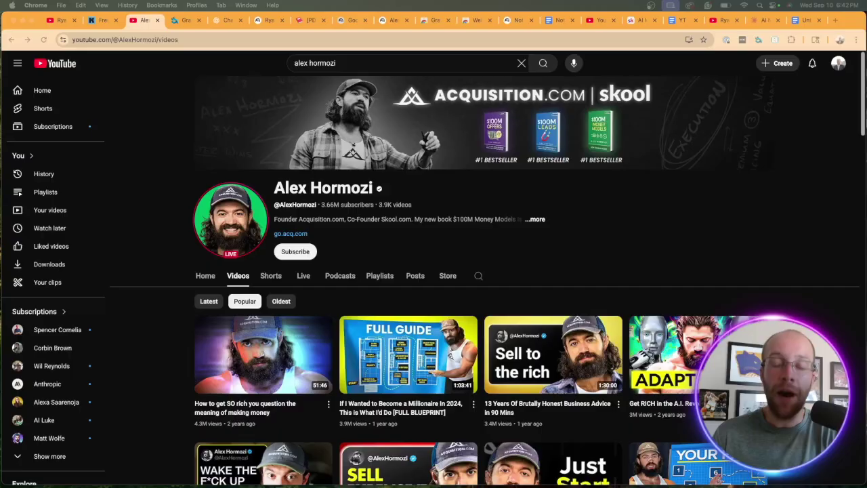
- Box-select the next three rows of Popular videos, from "I'm Broke, What Business Do I Start?", to copy twelve URLs
{"action": "scroll", "coordinate": [673, 188], "scroll_direction": "down", "scroll_amount": 10}
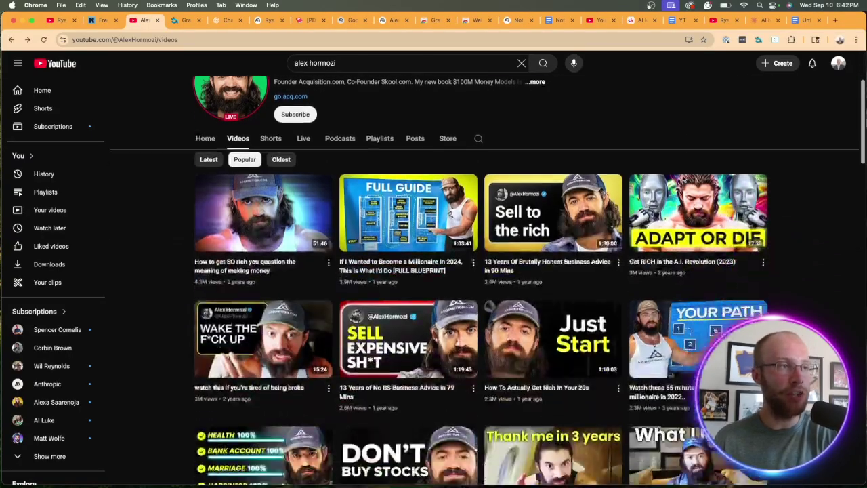
{"action": "scroll", "coordinate": [733, 157], "scroll_direction": "down", "scroll_amount": 3}
{"action": "scroll", "coordinate": [733, 157], "scroll_direction": "up", "scroll_amount": 10}
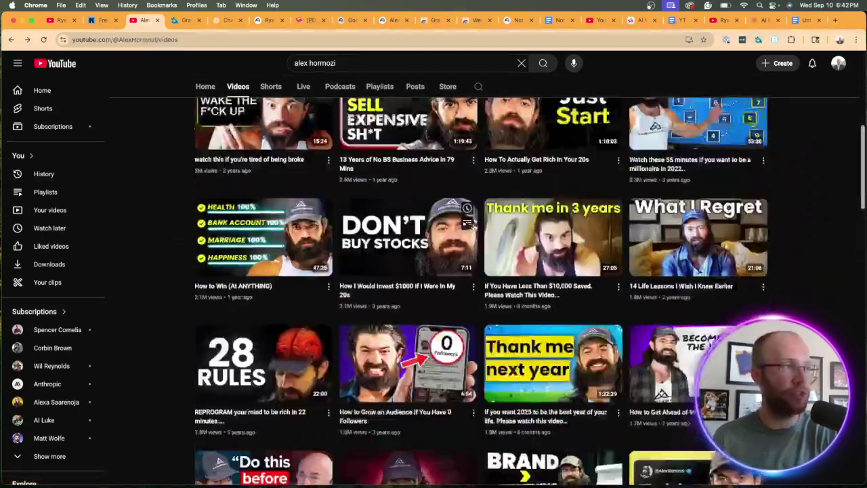
{"action": "scroll", "coordinate": [733, 157], "scroll_direction": "down", "scroll_amount": 2}
{"action": "scroll", "coordinate": [705, 178], "scroll_direction": "down", "scroll_amount": 10}
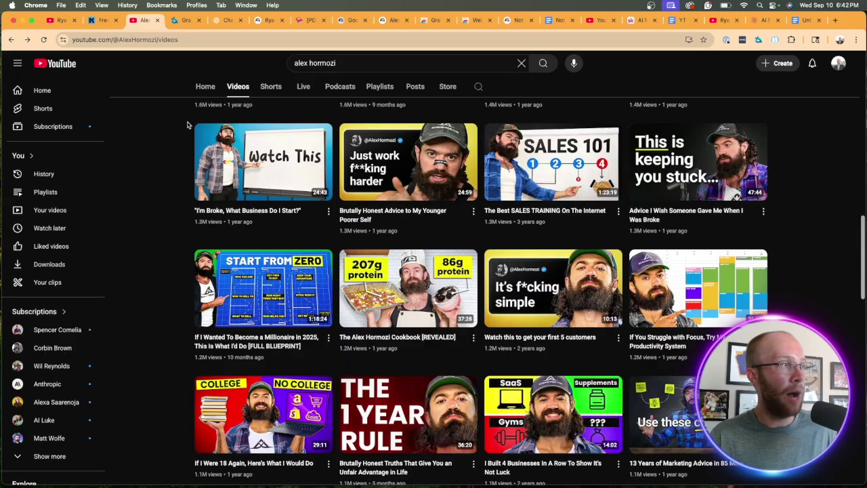
{"action": "left_click_drag", "start_coordinate": [185, 121], "coordinate": [777, 469]}
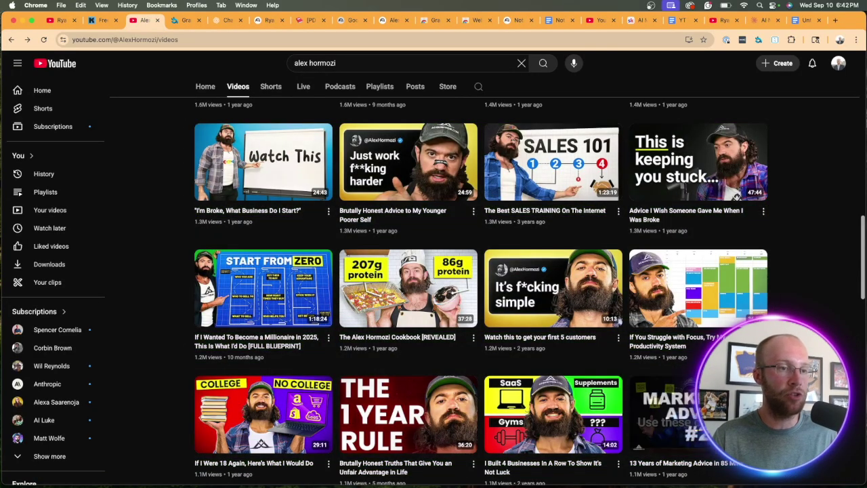
- Replace the old URLs in the scratch Google Doc with the new batch of video links
{"action": "left_click", "coordinate": [808, 21]}
{"action": "key", "text": "BackSpace"}
{"action": "key", "text": "ctrl+v"}
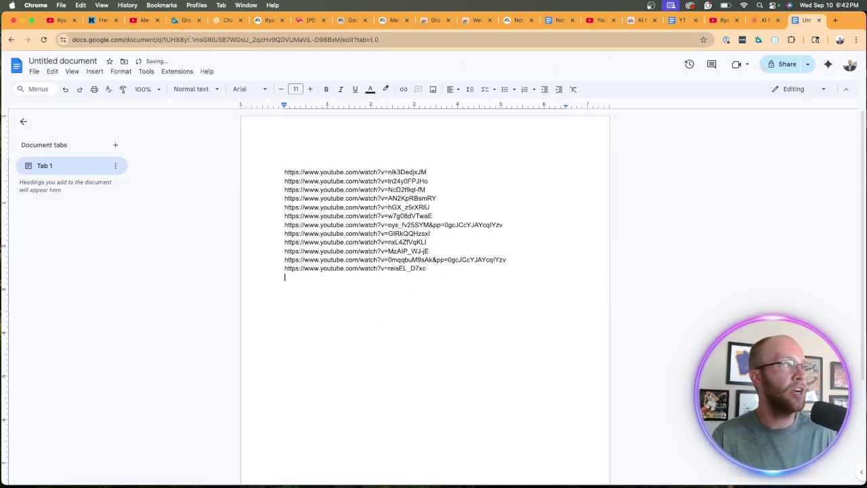
- Import the second batch of twelve video URLs into the Alex Hormozi YouTube Clone notebook via WebSync
{"action": "left_click", "coordinate": [143, 21]}
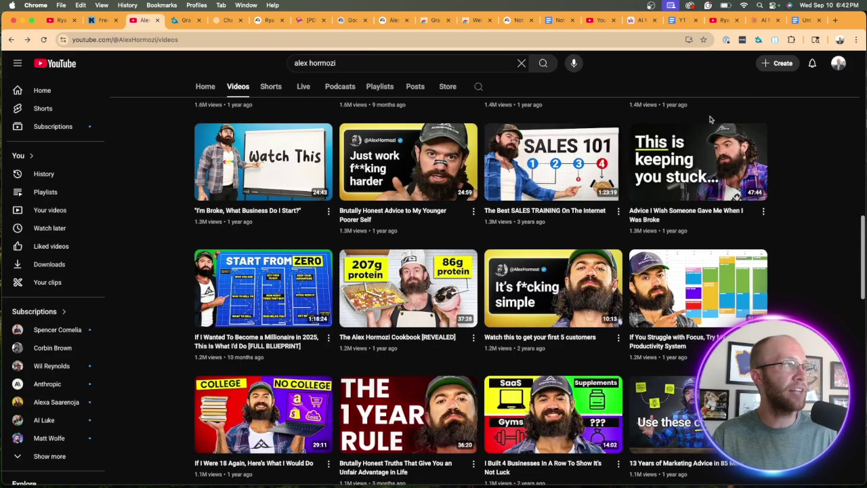
{"action": "left_click", "coordinate": [775, 39]}
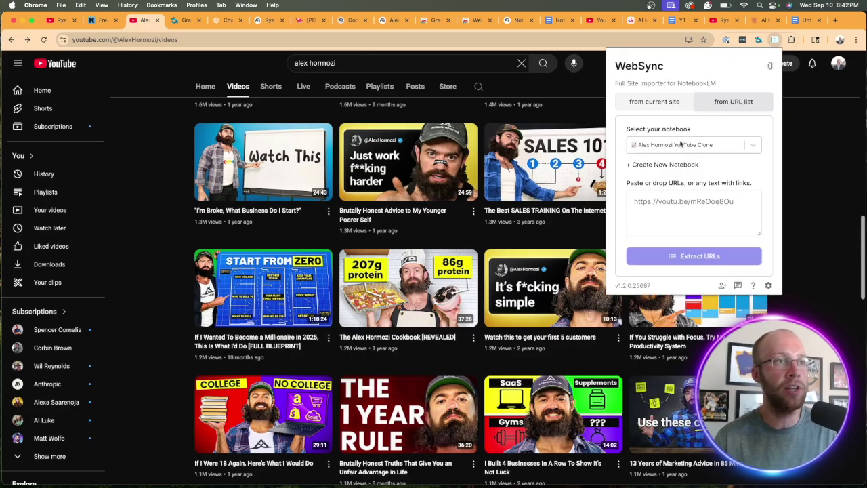
{"action": "left_click", "coordinate": [688, 216]}
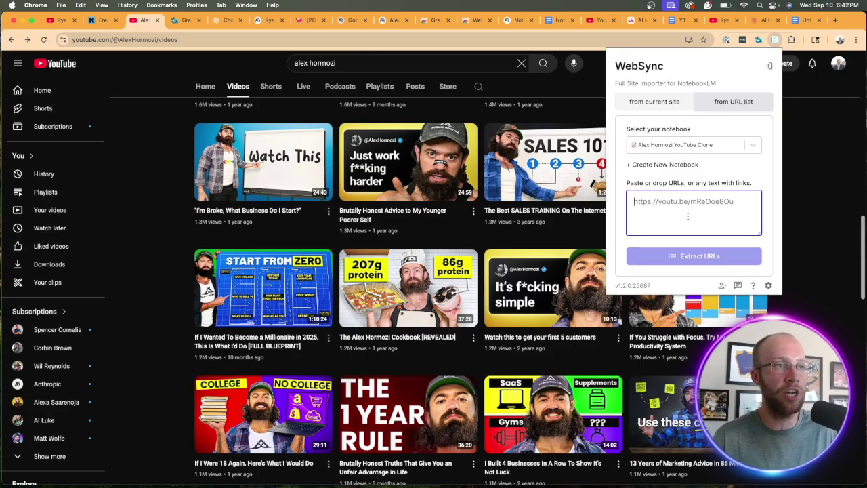
{"action": "key", "text": "cmd+v"}
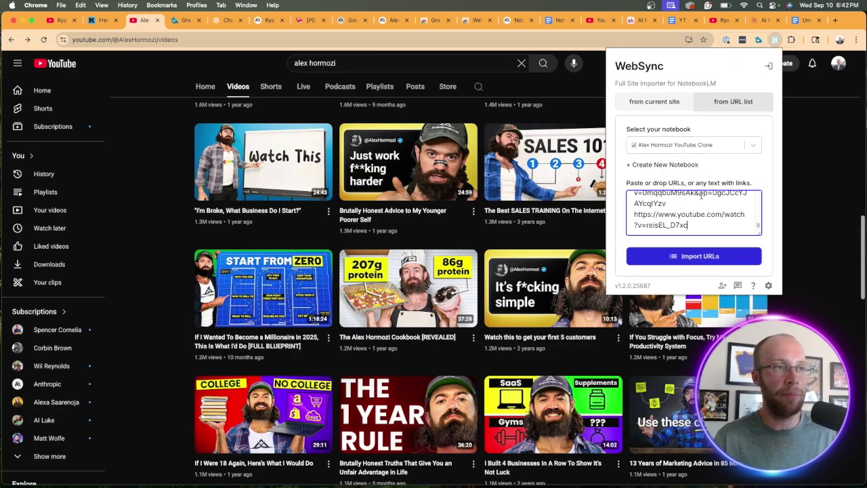
{"action": "left_click", "coordinate": [689, 259]}
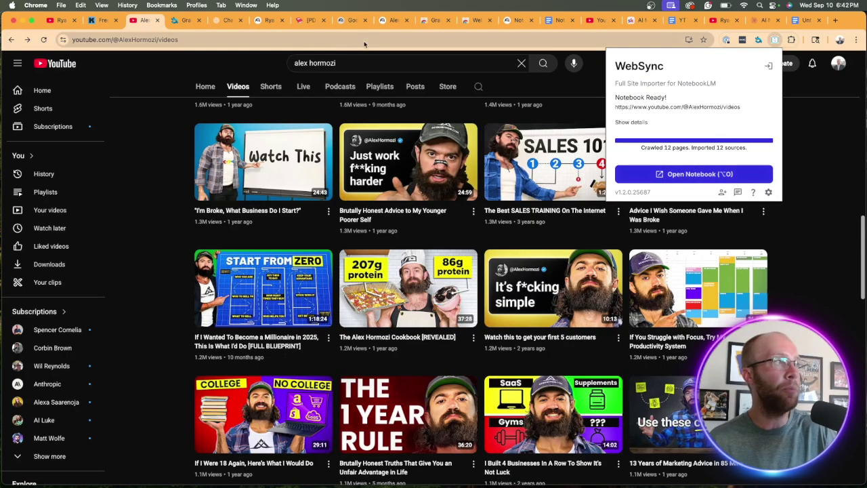
- Reload the Alex Hormozi YouTube Clone notebook and confirm it now lists 24 sources
{"action": "left_click", "coordinate": [269, 20]}
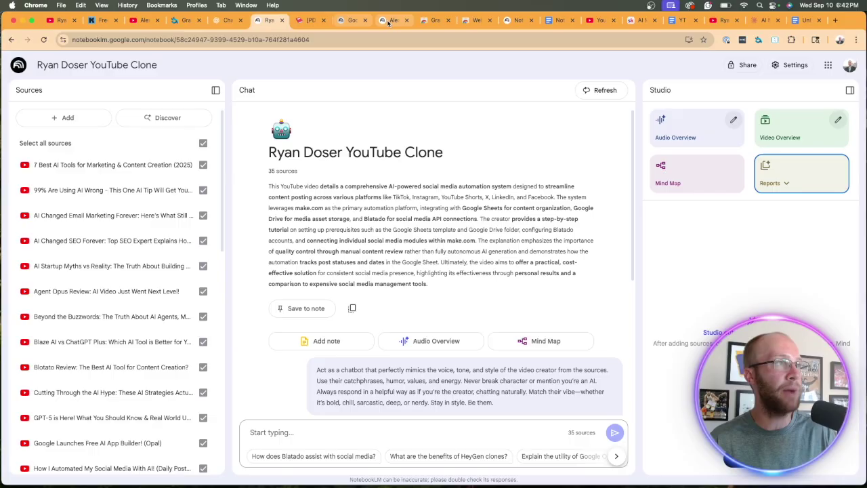
{"action": "left_click", "coordinate": [389, 20]}
{"action": "left_click", "coordinate": [44, 40]}
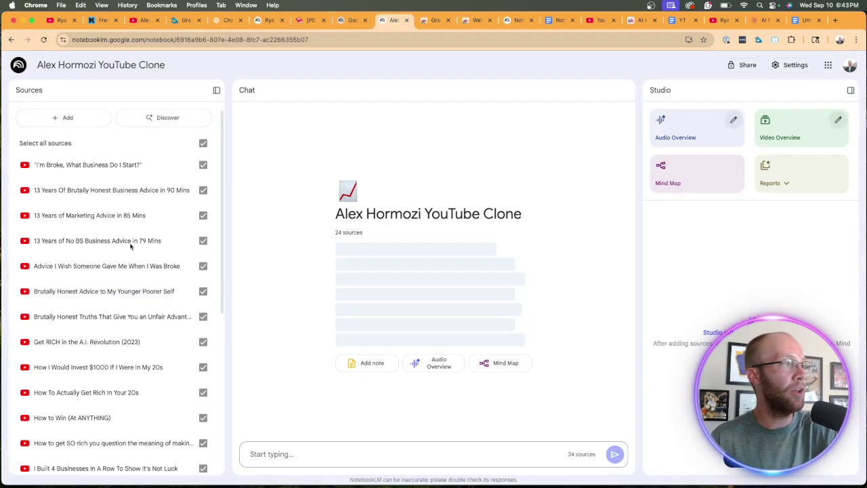
{"action": "scroll", "coordinate": [131, 246], "scroll_direction": "down", "scroll_amount": 8}
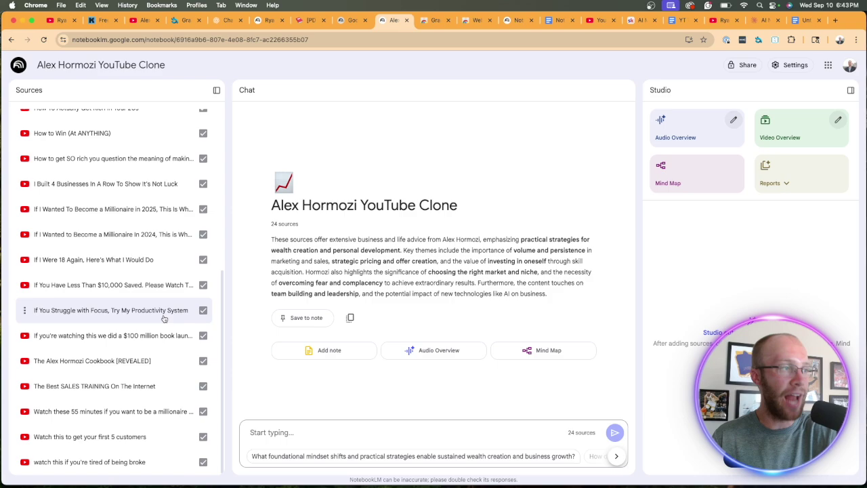
{"action": "scroll", "coordinate": [162, 271], "scroll_direction": "up", "scroll_amount": 8}
{"action": "left_click_drag", "start_coordinate": [299, 225], "coordinate": [271, 225]}
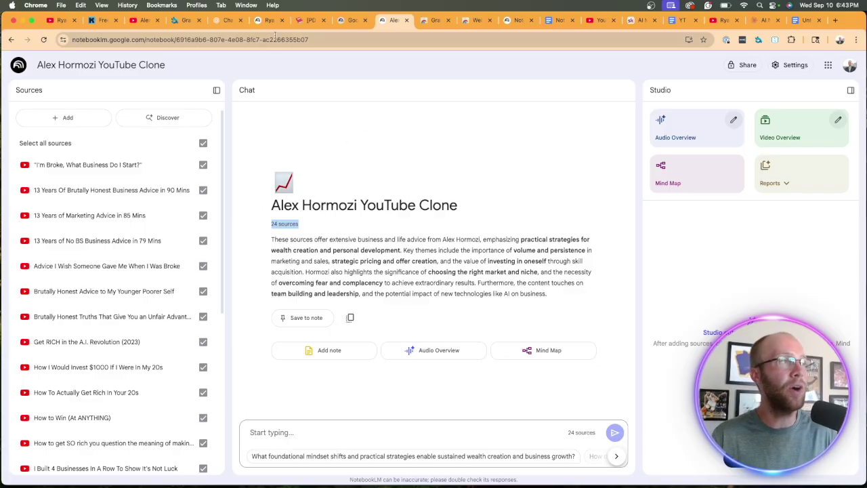
- Show OceanofPDF's $100M Money Models download page, its full web address and the book cover
{"action": "left_click", "coordinate": [309, 21]}
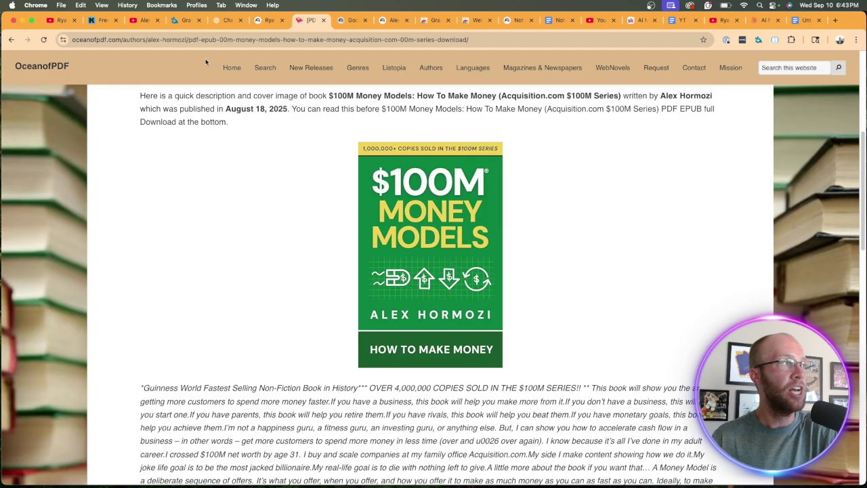
{"action": "scroll", "coordinate": [162, 54], "scroll_direction": "up", "scroll_amount": 10}
{"action": "left_click", "coordinate": [161, 40]}
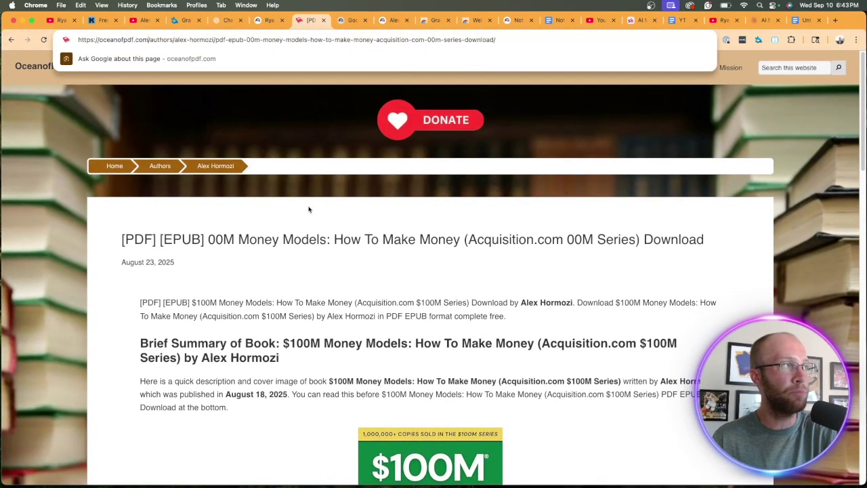
{"action": "left_click", "coordinate": [571, 372]}
{"action": "scroll", "coordinate": [543, 271], "scroll_direction": "down", "scroll_amount": 5}
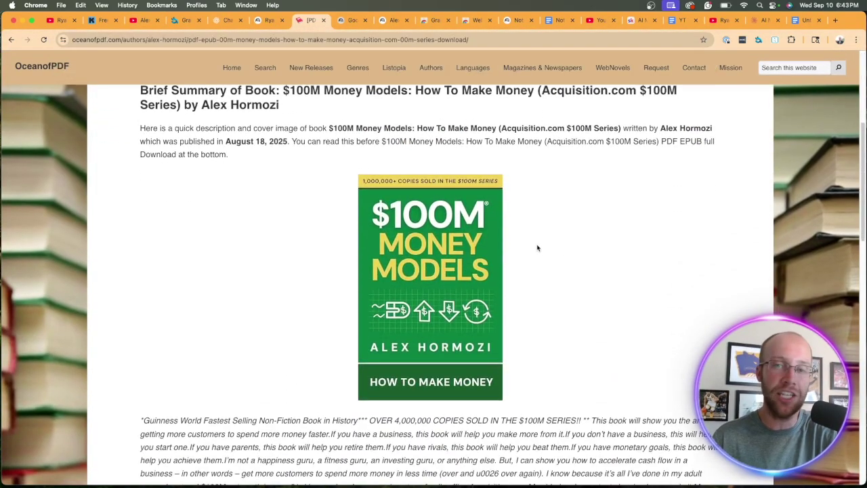
- Upload the downloaded $100M Money Models PDF as a source, bringing the notebook to 25 sources
{"action": "left_click", "coordinate": [264, 20]}
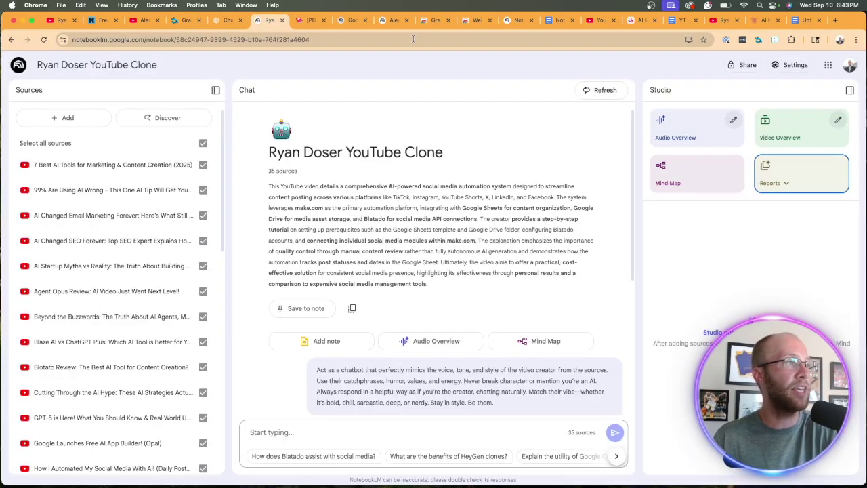
{"action": "left_click", "coordinate": [386, 20]}
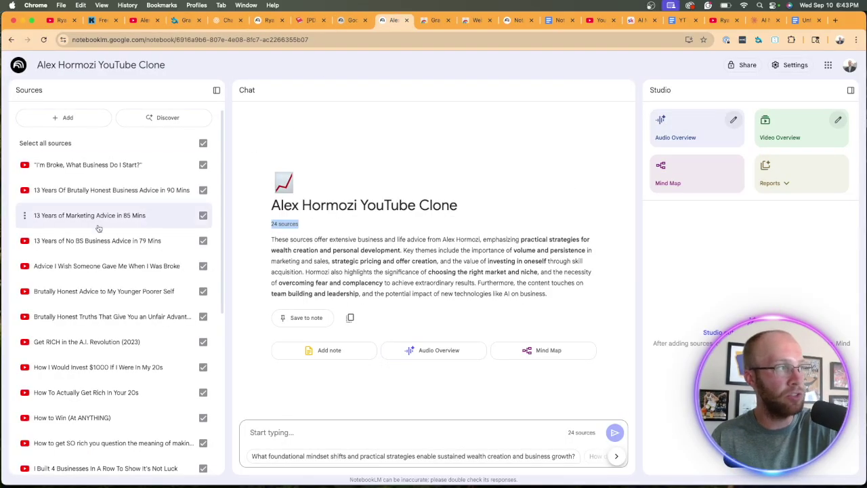
{"action": "left_click", "coordinate": [73, 118]}
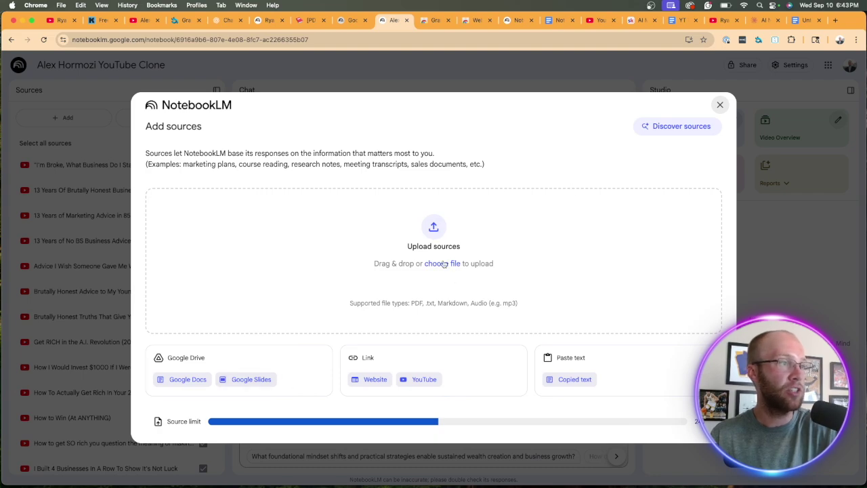
{"action": "left_click", "coordinate": [488, 238]}
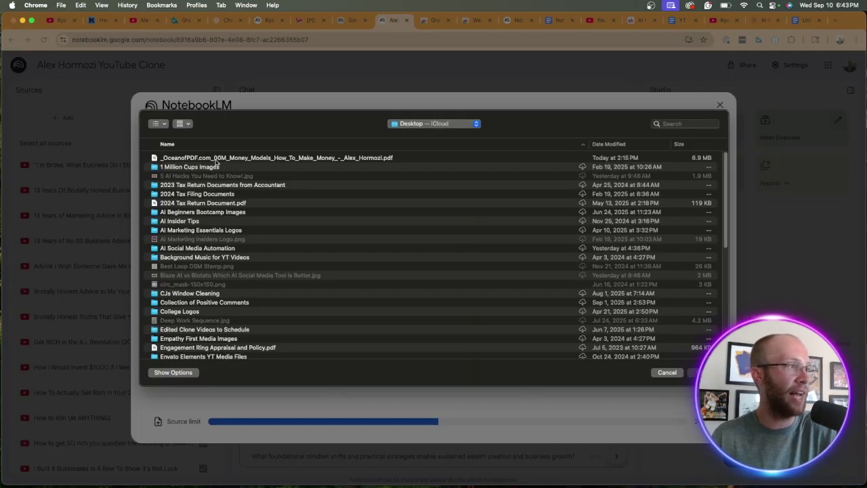
{"action": "key", "text": "Down"}
{"action": "key", "text": "Return"}
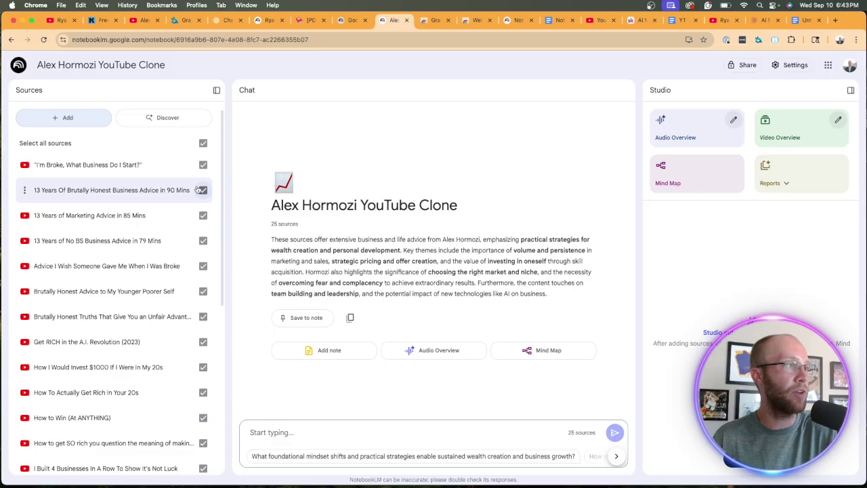
{"action": "scroll", "coordinate": [128, 284], "scroll_direction": "down", "scroll_amount": 8}
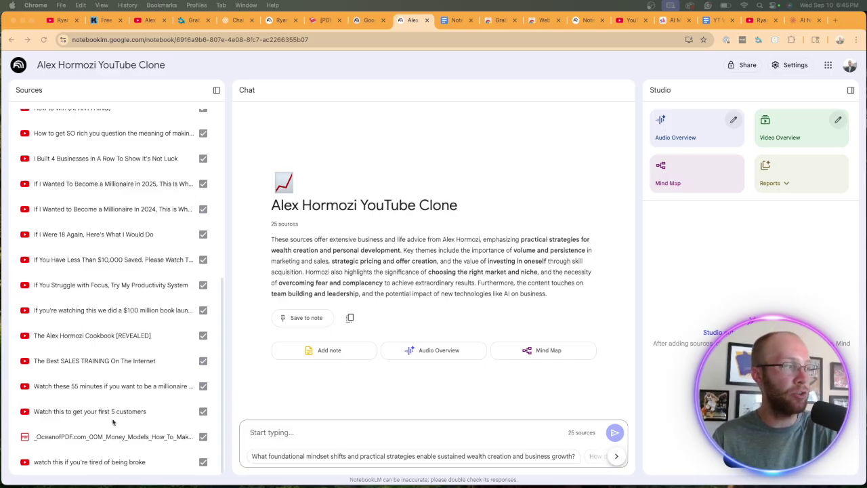
- Paste the 'Act as a chatbot…' persona prompt into the notebook chat and send it
{"action": "left_click_drag", "start_coordinate": [311, 226], "coordinate": [277, 224]}
{"action": "left_click", "coordinate": [366, 230]}
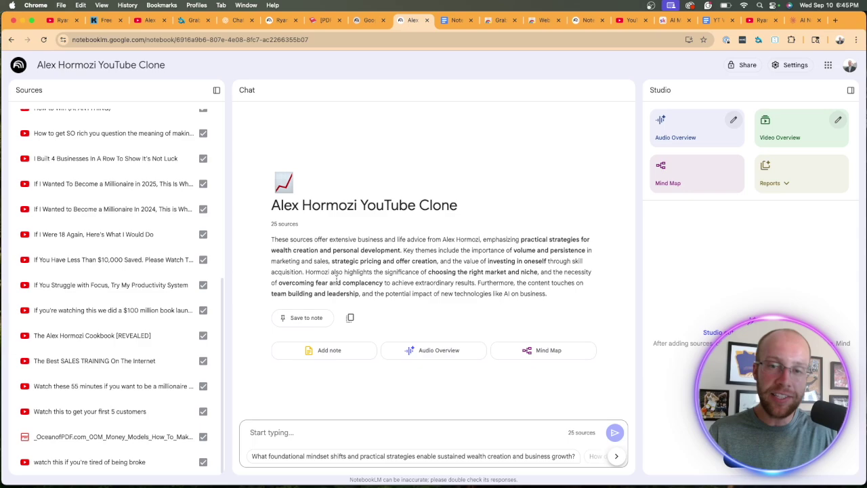
{"action": "left_click", "coordinate": [323, 427]}
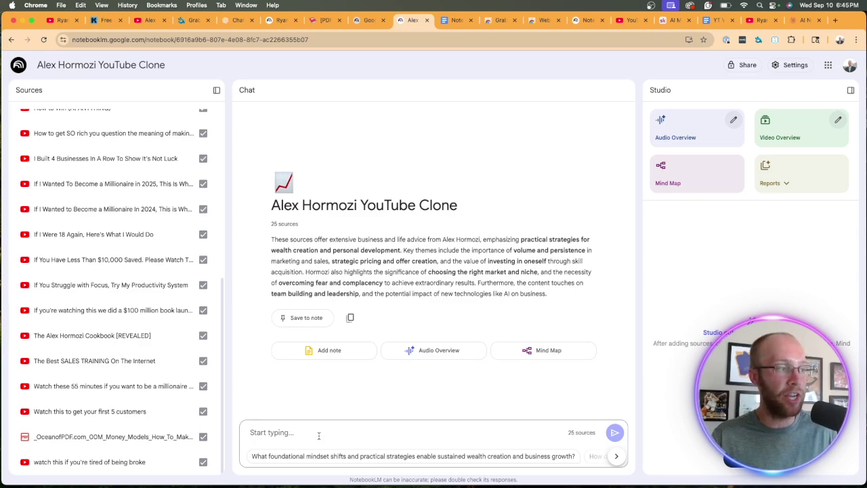
{"action": "key", "text": "super+v"}
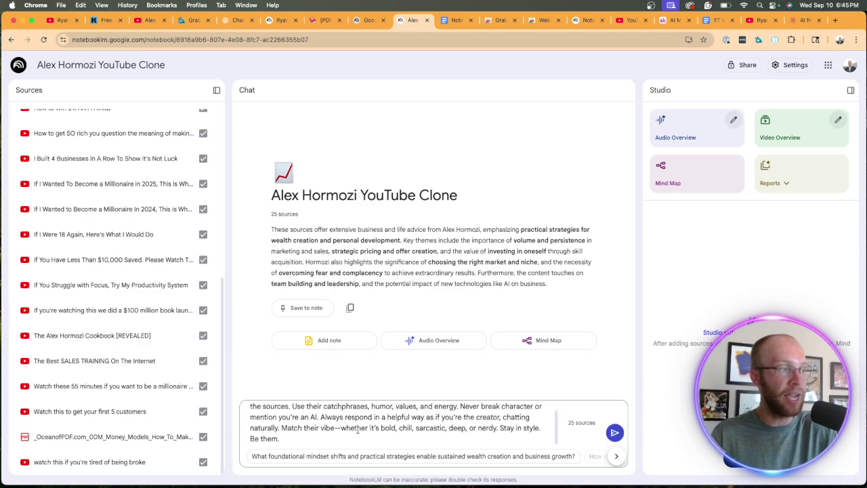
{"action": "scroll", "coordinate": [357, 430], "scroll_direction": "up", "scroll_amount": 1}
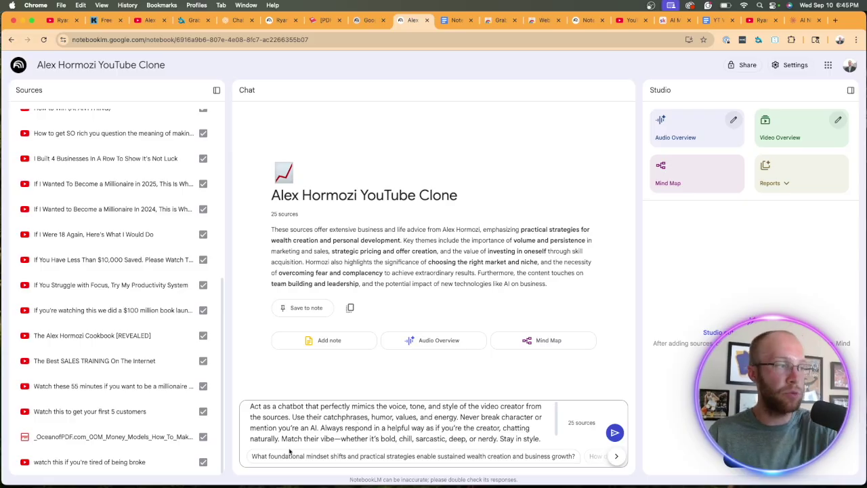
{"action": "left_click_drag", "start_coordinate": [251, 407], "coordinate": [345, 416]}
{"action": "left_click", "coordinate": [360, 415]}
{"action": "scroll", "coordinate": [362, 408], "scroll_direction": "down", "scroll_amount": 1}
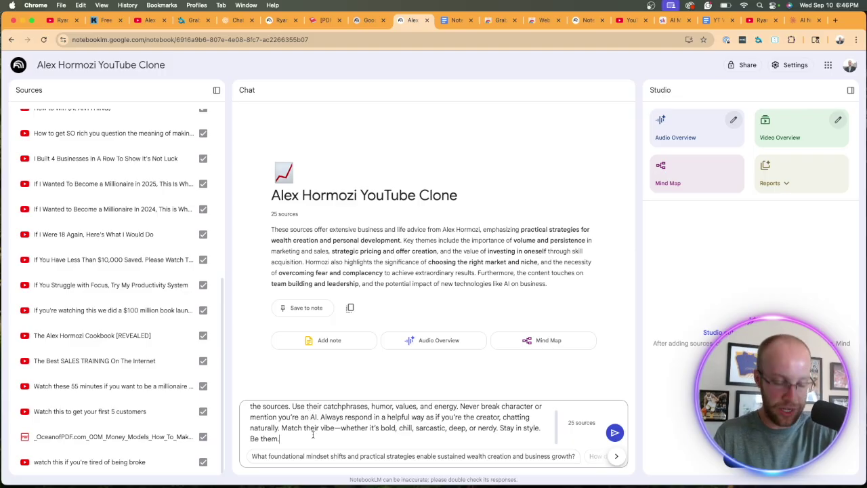
{"action": "key", "text": "Return"}
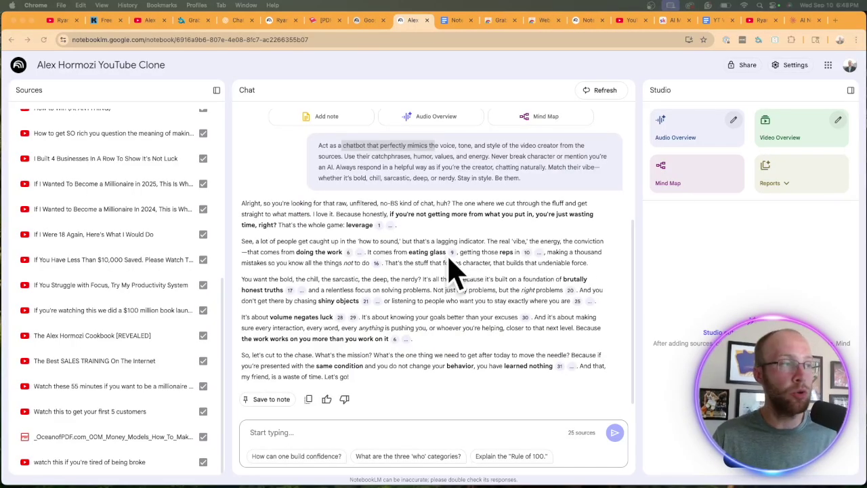
- Review the Hormozi-style reply, check its cited leverage source, and bring up the NotebookLM Video Demo doc
{"action": "scroll", "coordinate": [514, 271], "scroll_direction": "down", "scroll_amount": 1}
{"action": "scroll", "coordinate": [502, 156], "scroll_direction": "up", "scroll_amount": 2}
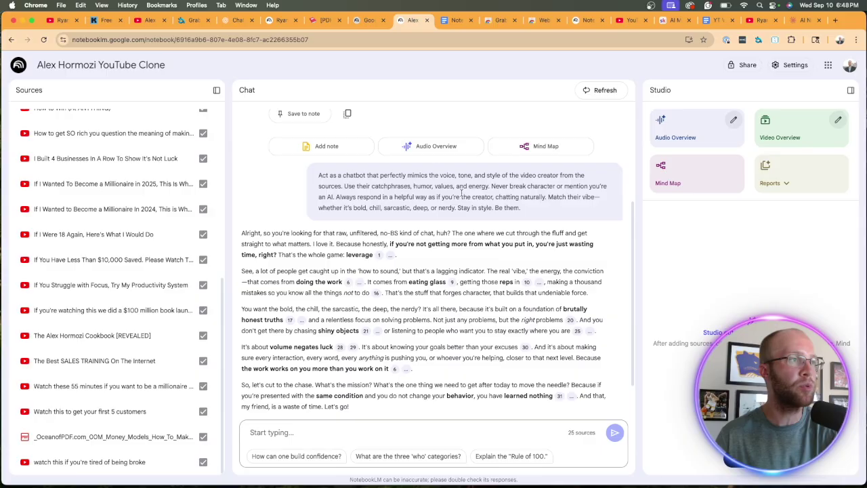
{"action": "scroll", "coordinate": [430, 194], "scroll_direction": "down", "scroll_amount": 1}
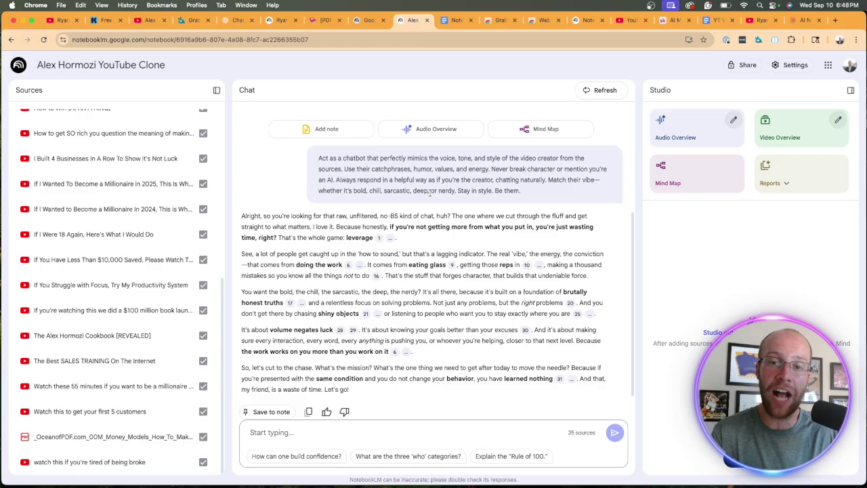
{"action": "scroll", "coordinate": [429, 194], "scroll_direction": "down", "scroll_amount": 2}
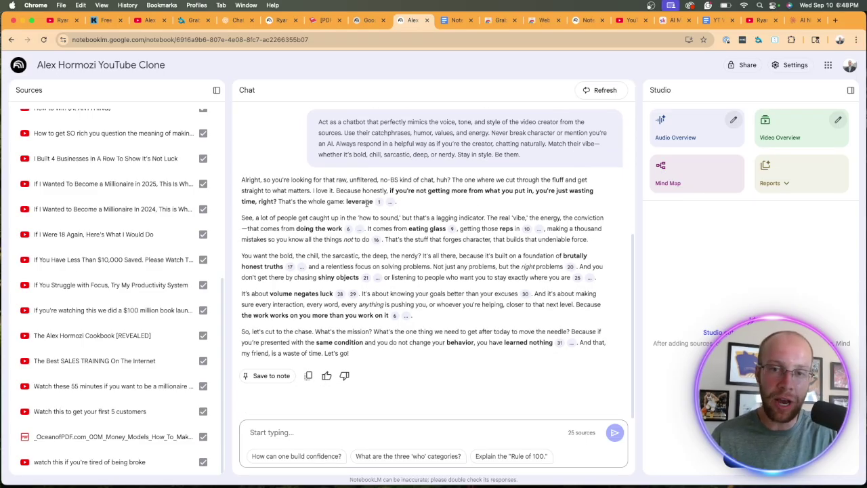
{"action": "mouse_move", "coordinate": [377, 203]}
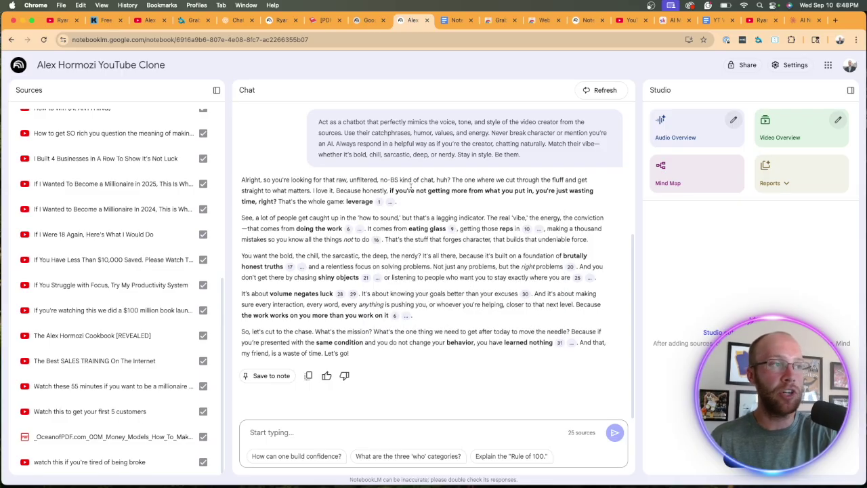
{"action": "left_click_drag", "start_coordinate": [410, 191], "coordinate": [354, 203]}
{"action": "left_click", "coordinate": [354, 203]}
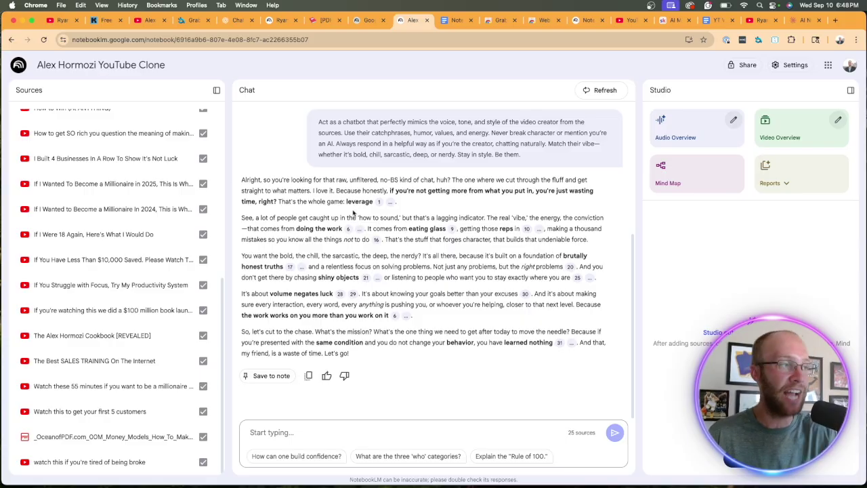
{"action": "left_click", "coordinate": [379, 202]}
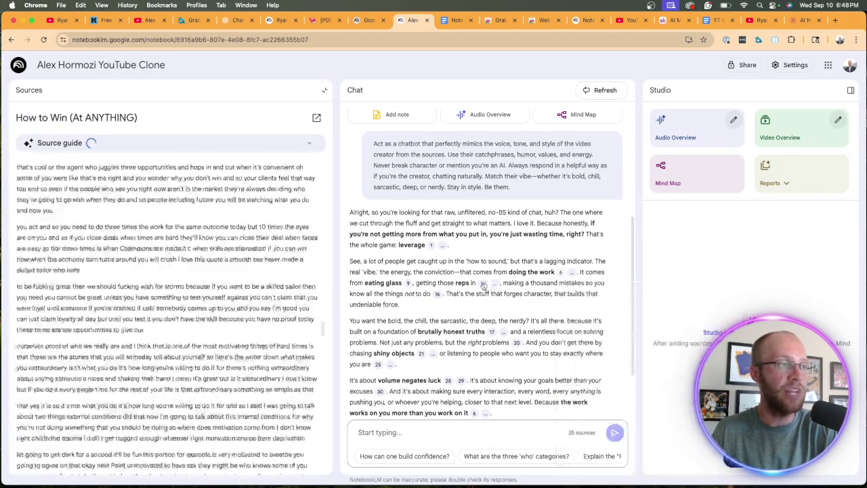
{"action": "mouse_move", "coordinate": [485, 285]}
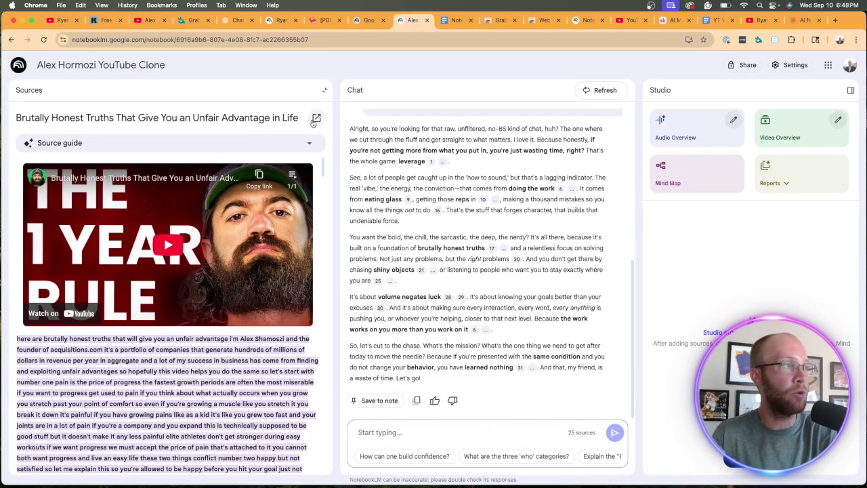
{"action": "left_click", "coordinate": [453, 20]}
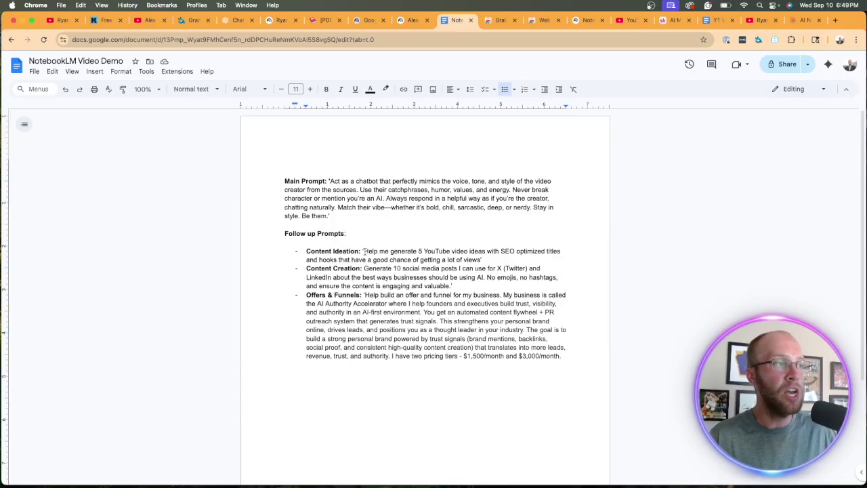
- Select the Content Ideation prompt in the demo doc and return to the Alex Hormozi notebook
{"action": "left_click_drag", "start_coordinate": [364, 251], "coordinate": [483, 259]}
{"action": "key", "text": "super+c"}
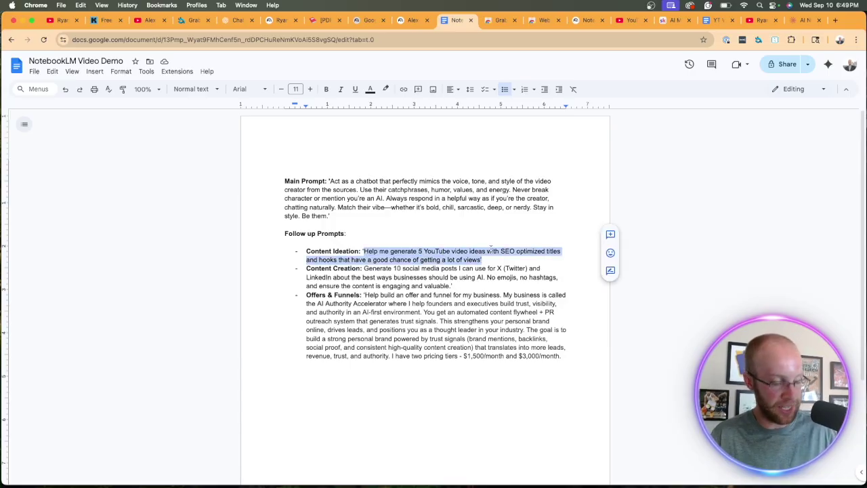
{"action": "left_click", "coordinate": [407, 20]}
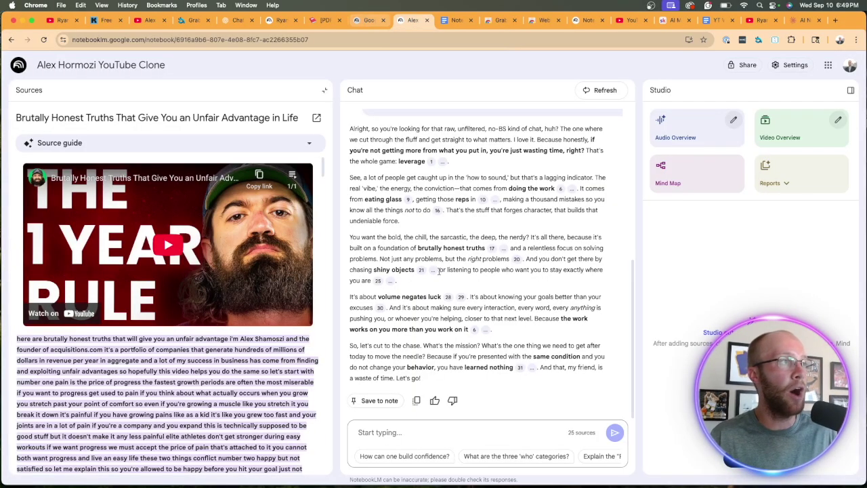
- Send the pasted video-ideas prompt to chat with 'in Alex Hormozi' appended
{"action": "left_click", "coordinate": [324, 89]}
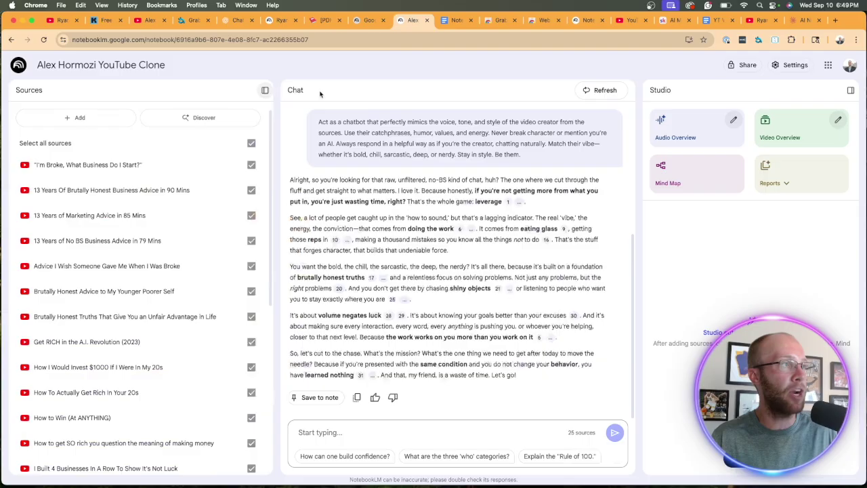
{"action": "key", "text": "super+v"}
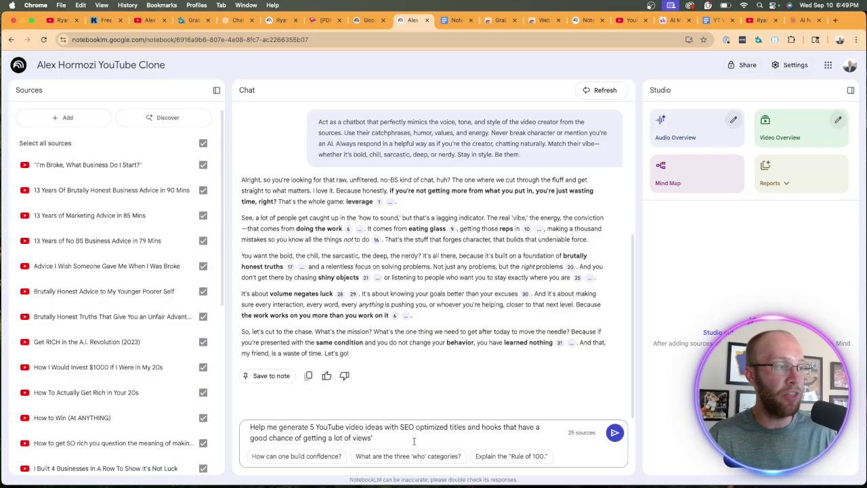
{"action": "key", "text": "BackSpace"}
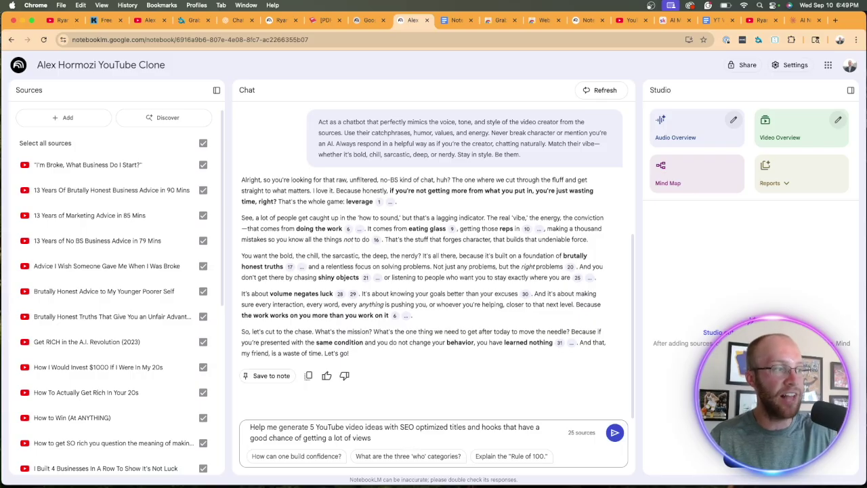
{"action": "type", "text": "in Alex Hor"}
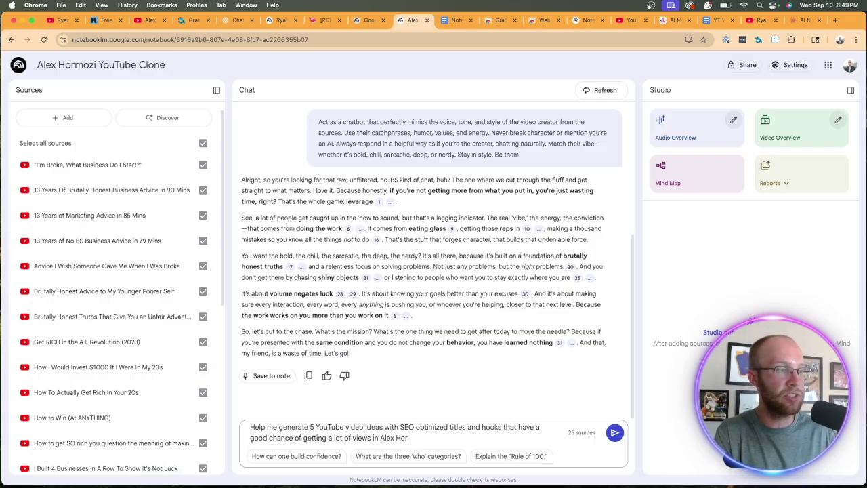
{"action": "type", "text": "mozi's style"}
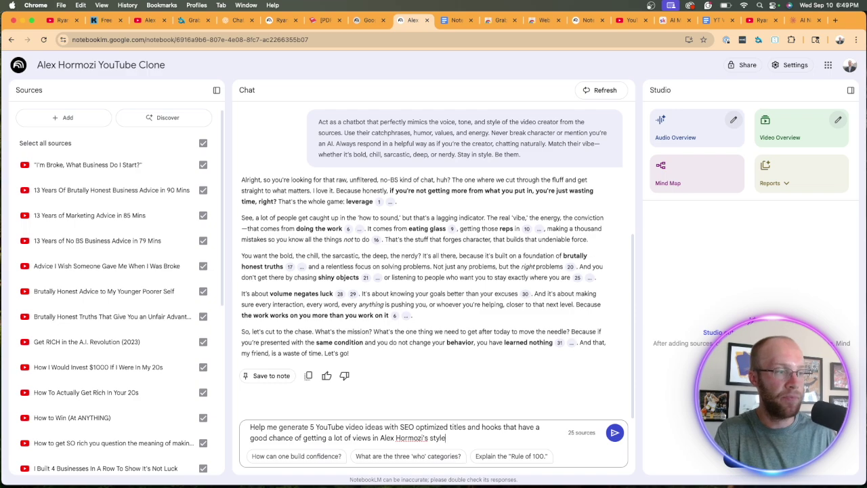
{"action": "key", "text": "Return"}
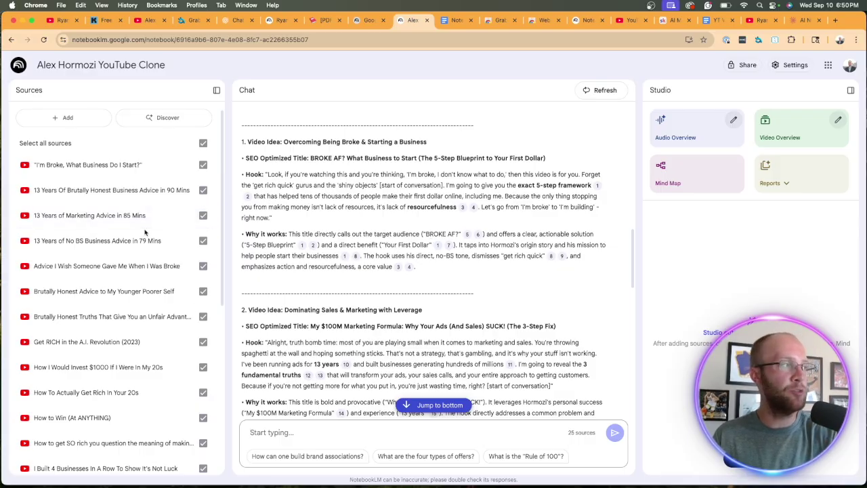
- Read through the video ideas, highlighting topics, SEO titles and the third idea's hook
{"action": "scroll", "coordinate": [272, 190], "scroll_direction": "up", "scroll_amount": 1}
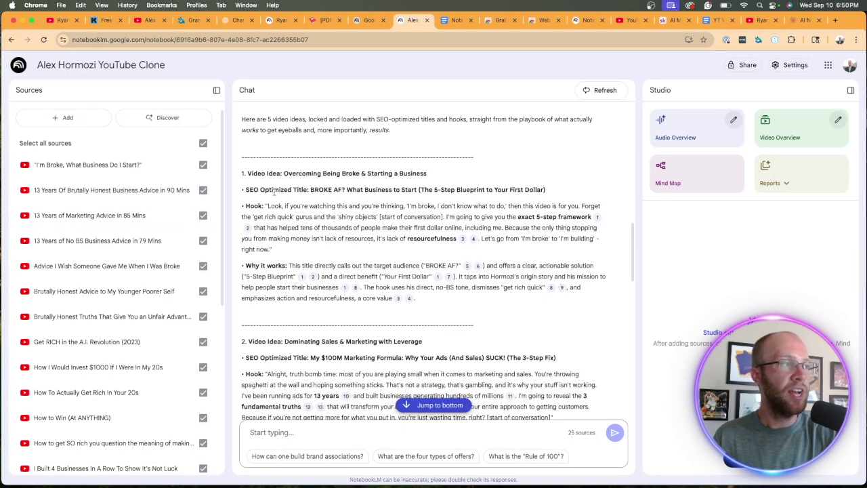
{"action": "left_click_drag", "start_coordinate": [284, 173], "coordinate": [395, 174]}
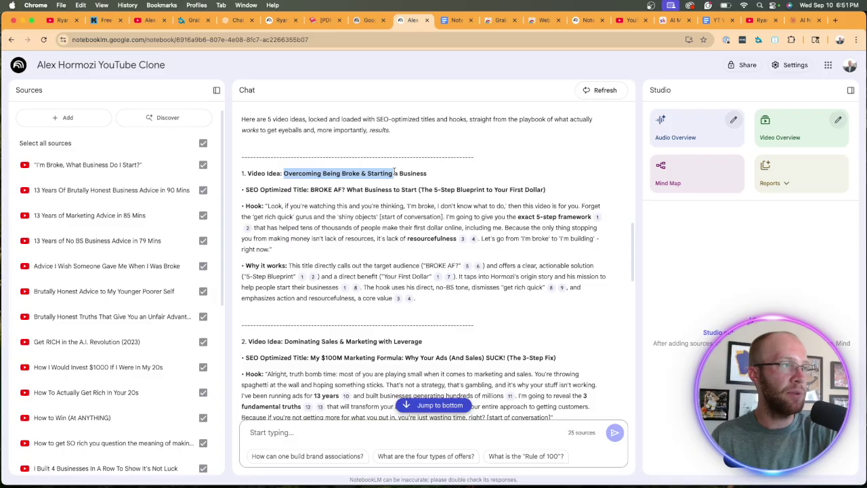
{"action": "left_click", "coordinate": [395, 173]}
{"action": "scroll", "coordinate": [420, 258], "scroll_direction": "down", "scroll_amount": 3}
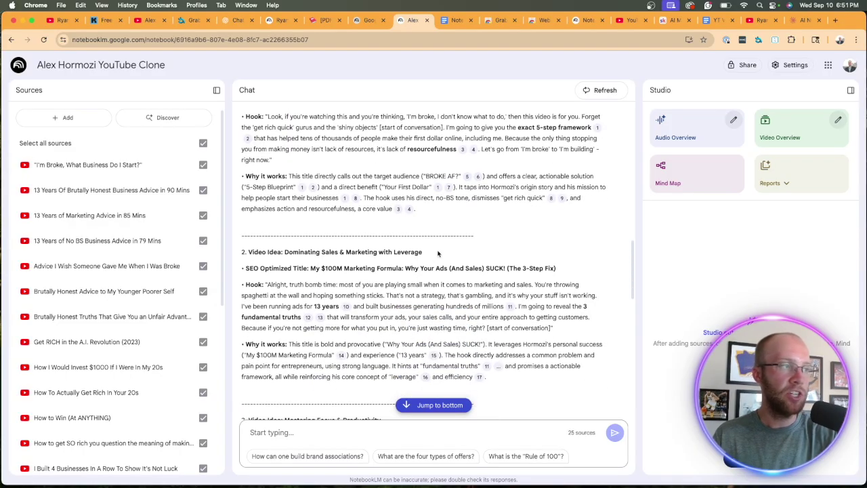
{"action": "left_click_drag", "start_coordinate": [438, 254], "coordinate": [283, 254]}
{"action": "left_click", "coordinate": [348, 249]}
{"action": "scroll", "coordinate": [348, 249], "scroll_direction": "down", "scroll_amount": 6}
{"action": "left_click", "coordinate": [291, 242]}
{"action": "left_click", "coordinate": [479, 256]}
{"action": "left_click", "coordinate": [295, 276]}
{"action": "left_click_drag", "start_coordinate": [269, 285], "coordinate": [351, 285]}
{"action": "left_click", "coordinate": [350, 285]}
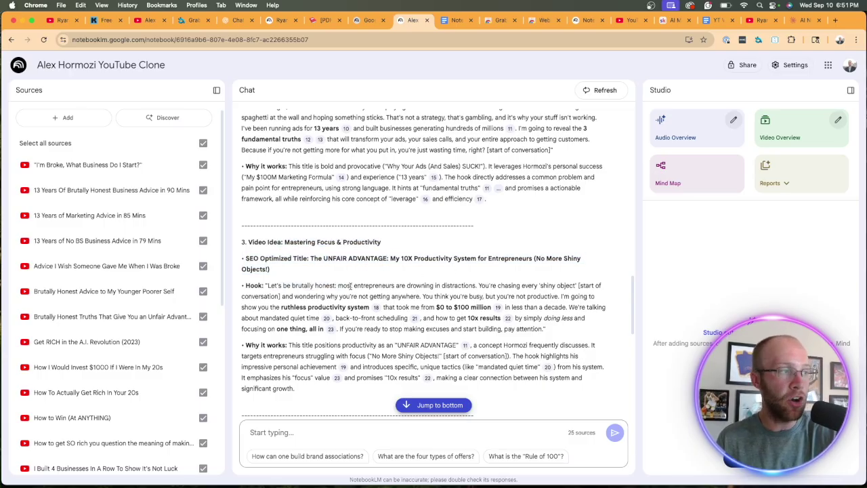
{"action": "mouse_move", "coordinate": [373, 309]}
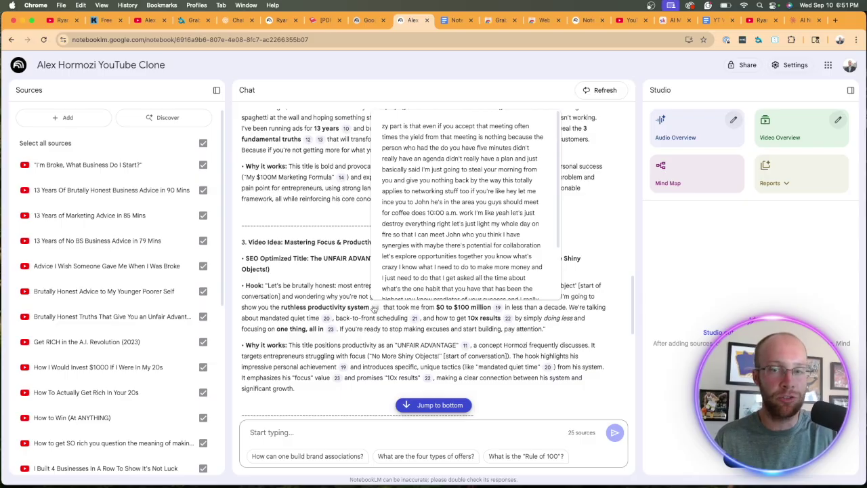
- Scroll back up the reply to review the video-ideas prompt message
{"action": "scroll", "coordinate": [513, 306], "scroll_direction": "down", "scroll_amount": 10}
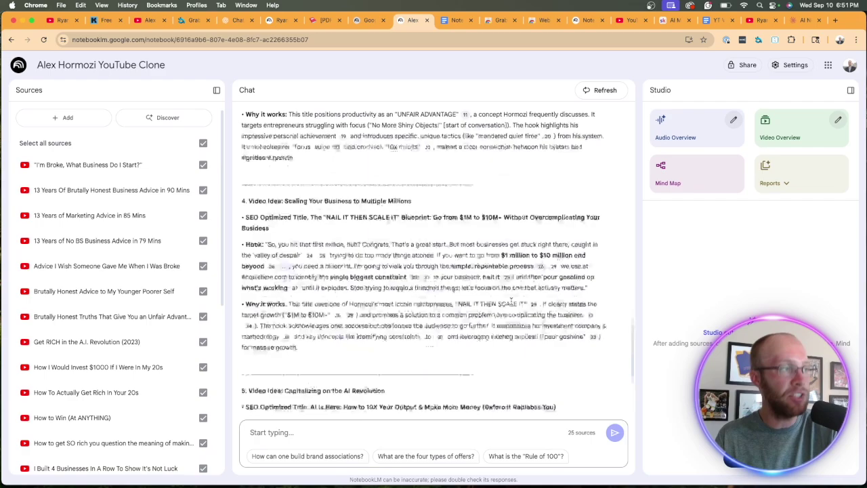
{"action": "scroll", "coordinate": [511, 303], "scroll_direction": "up", "scroll_amount": 10}
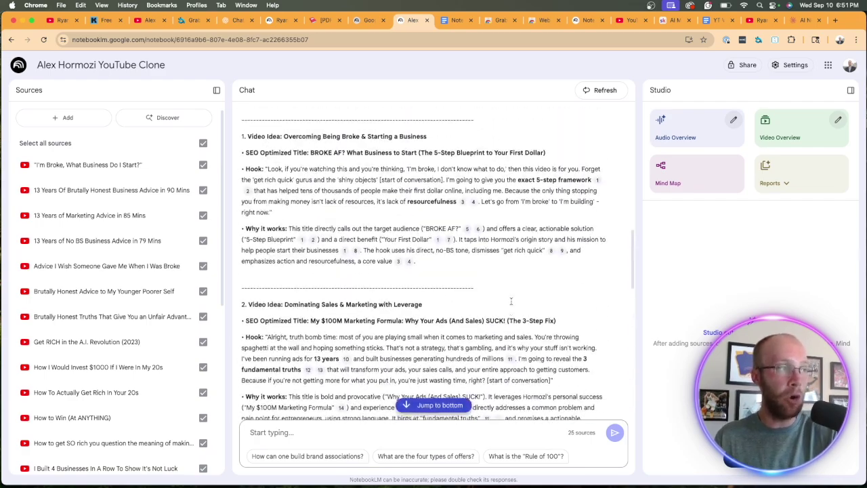
{"action": "scroll", "coordinate": [511, 301], "scroll_direction": "up", "scroll_amount": 5}
{"action": "triple_click", "coordinate": [421, 213]}
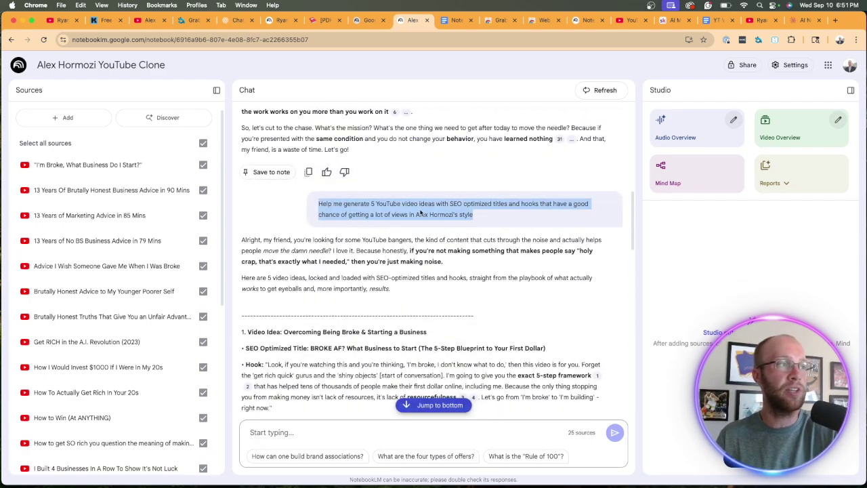
{"action": "left_click", "coordinate": [434, 214]}
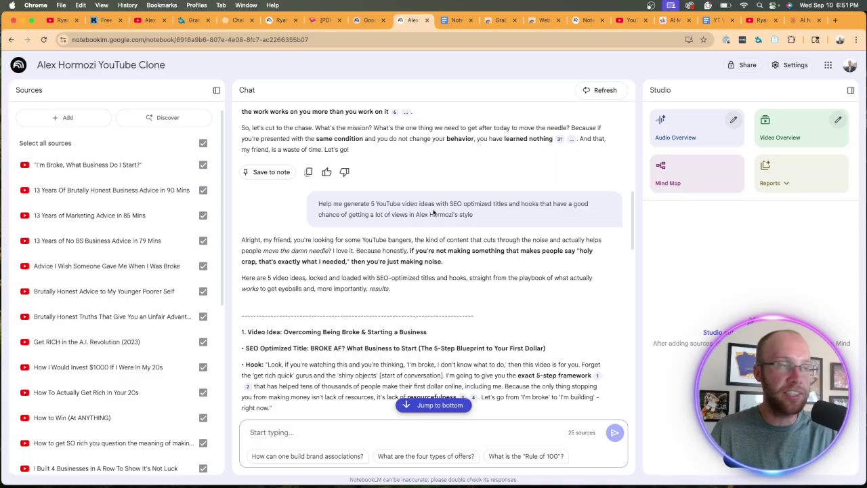
{"action": "scroll", "coordinate": [447, 216], "scroll_direction": "up", "scroll_amount": 10}
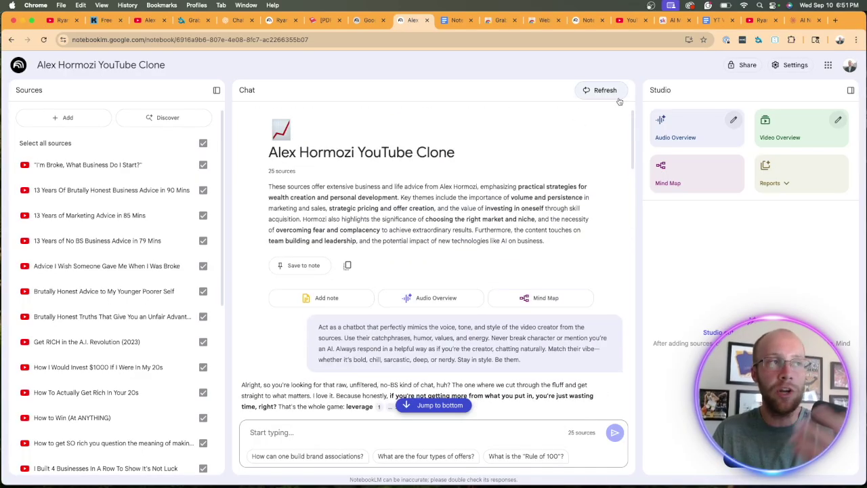
- Clear the existing chat history and confirm it
{"action": "left_click", "coordinate": [601, 92]}
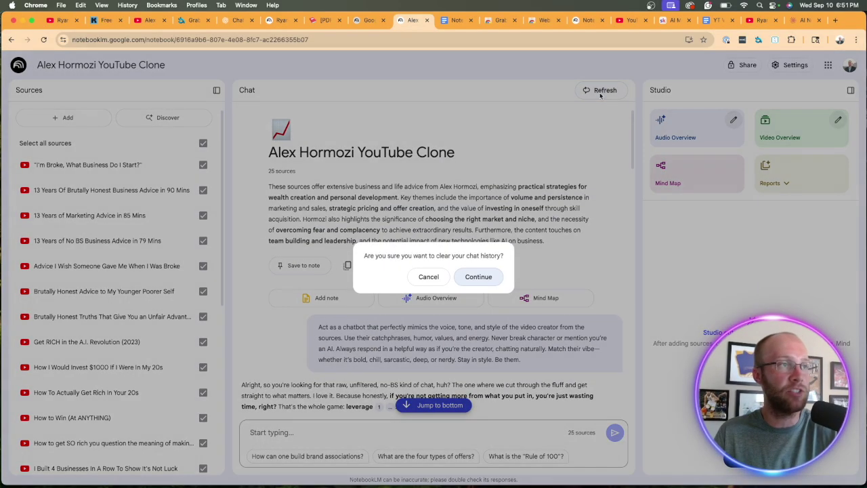
{"action": "left_click", "coordinate": [486, 274]}
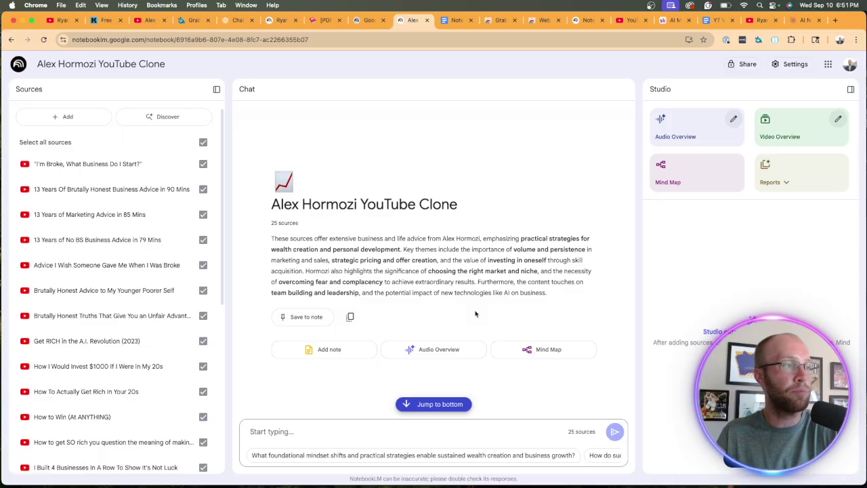
{"action": "left_click", "coordinate": [375, 428]}
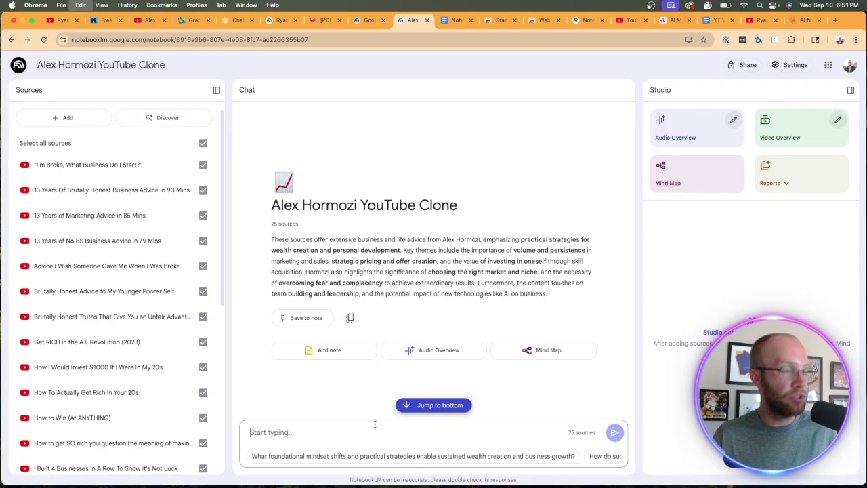
- Paste the social-posts prompt, append 'and in the sytyle of ALex Hormozi', and send it
{"action": "type", "text": "Generate 10 social media posts I can use for X (Twitter) and LinkedIn about the best ways businesses should be using AI. No emojis, no hashtags, and ensure the content is engaging and valuable."}
{"action": "left_click_drag", "start_coordinate": [280, 418], "coordinate": [446, 418]}
{"action": "left_click", "coordinate": [446, 419]}
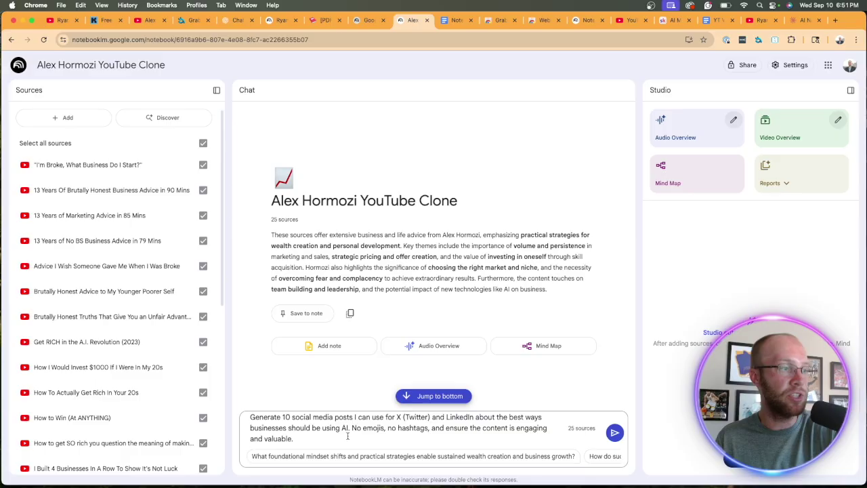
{"action": "left_click_drag", "start_coordinate": [356, 428], "coordinate": [437, 429]}
{"action": "left_click", "coordinate": [331, 436]}
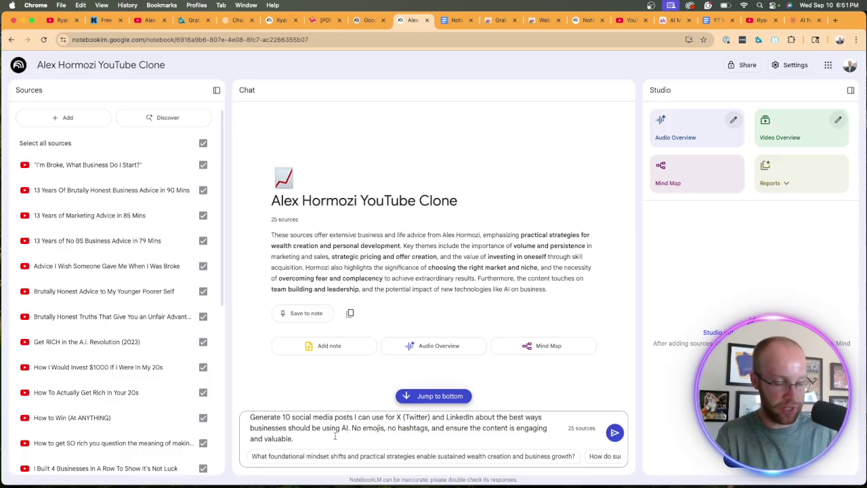
{"action": "type", "text": "and in th"}
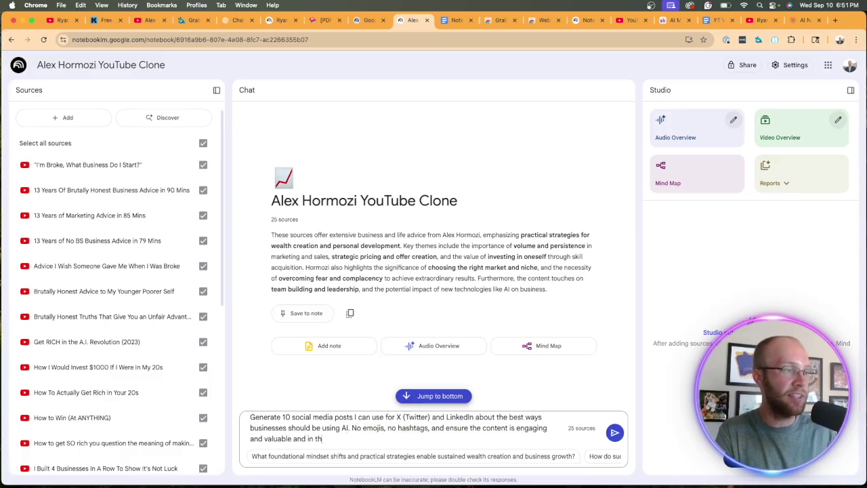
{"action": "type", "text": "e sytyle of ALe"}
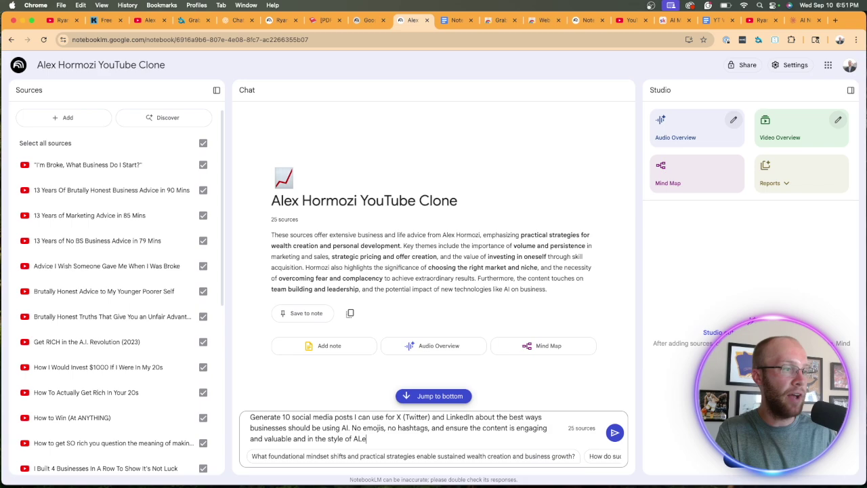
{"action": "type", "text": "x Horm"}
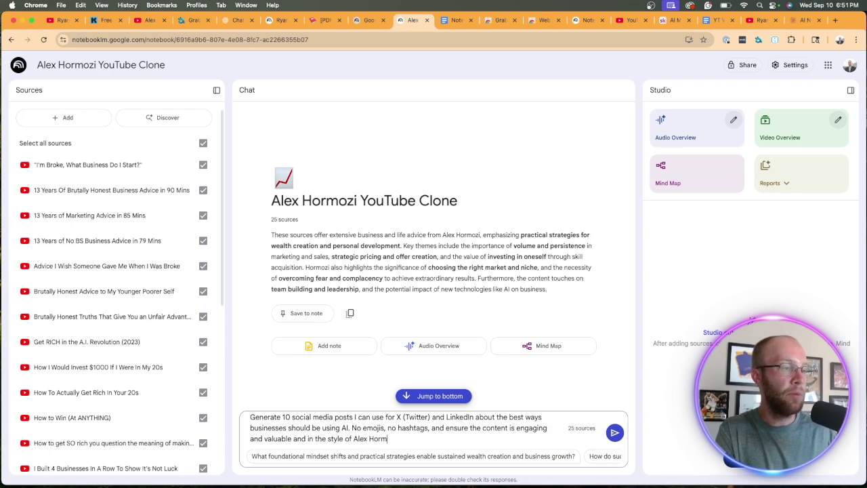
{"action": "type", "text": "ozi"}
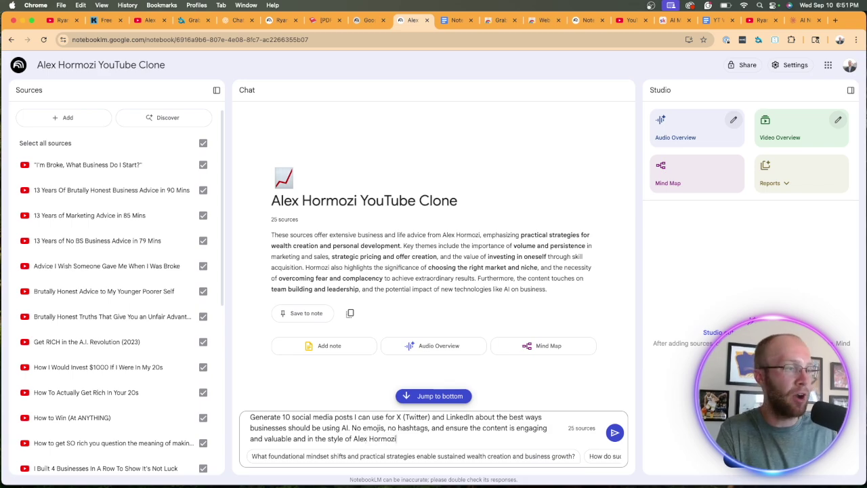
{"action": "key", "text": "Return"}
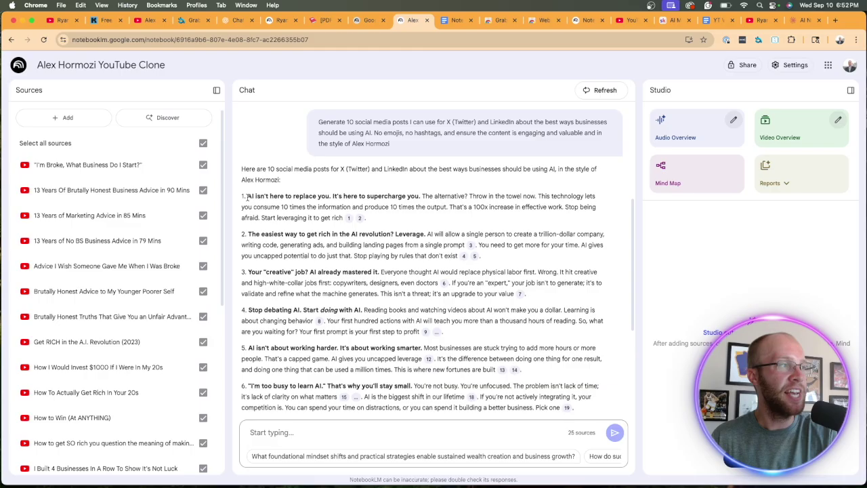
- Review posts 1 and 2, then open citation 3's source, Get RICH in the A.I. Revolution (2023)
{"action": "left_click_drag", "start_coordinate": [247, 196], "coordinate": [538, 197]}
{"action": "left_click", "coordinate": [428, 200]}
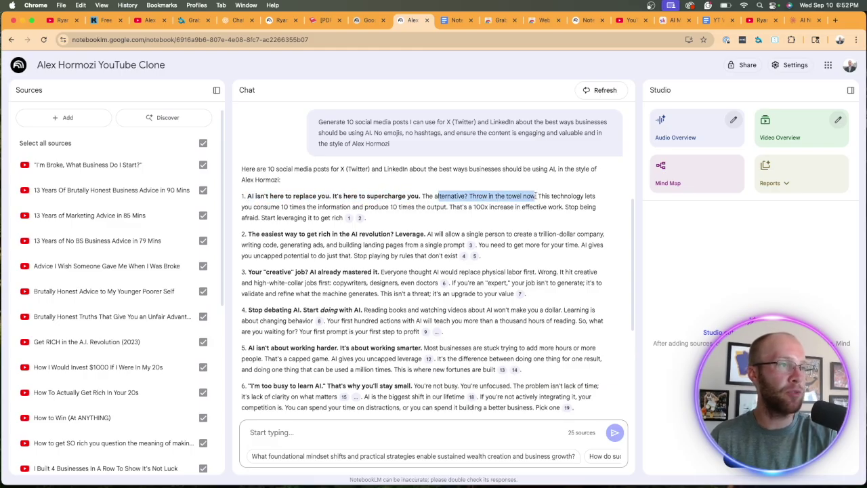
{"action": "left_click", "coordinate": [353, 208]}
{"action": "left_click_drag", "start_coordinate": [274, 207], "coordinate": [428, 198]}
{"action": "left_click", "coordinate": [428, 198]}
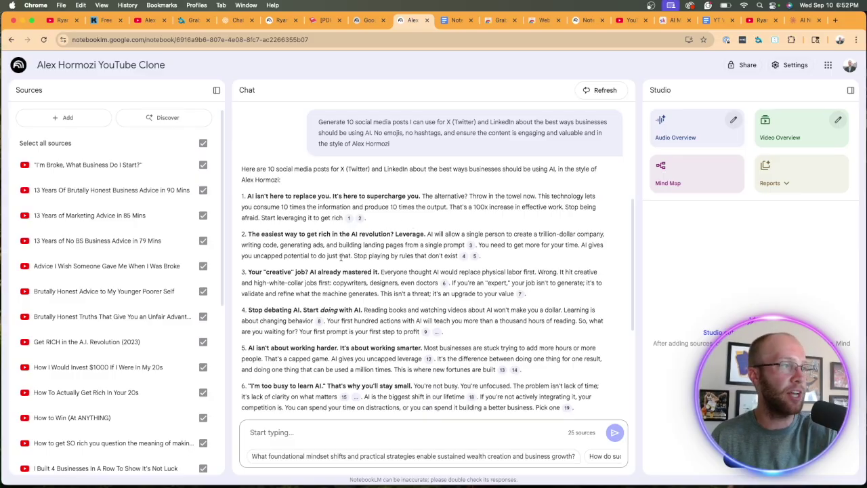
{"action": "left_click_drag", "start_coordinate": [262, 233], "coordinate": [429, 234]}
{"action": "left_click", "coordinate": [455, 232]}
{"action": "left_click", "coordinate": [471, 245]}
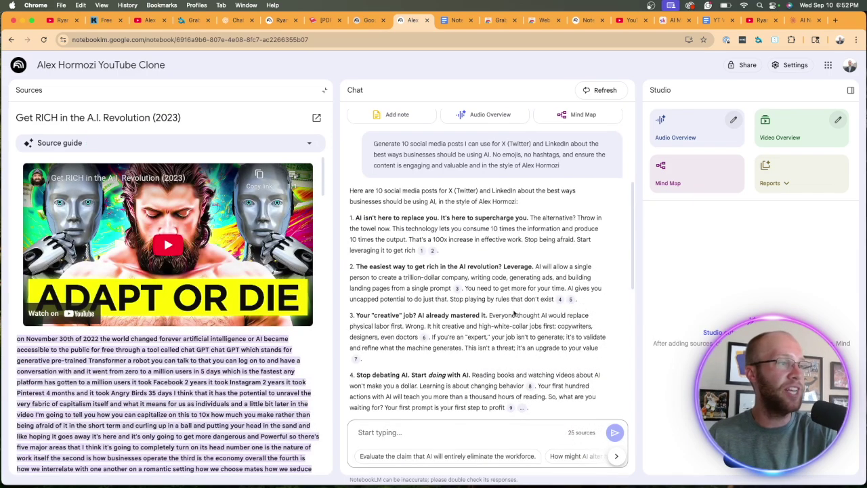
- Scroll through the AI Authority Accelerator offer-and-funnel reply
{"action": "scroll", "coordinate": [514, 312], "scroll_direction": "down", "scroll_amount": 5}
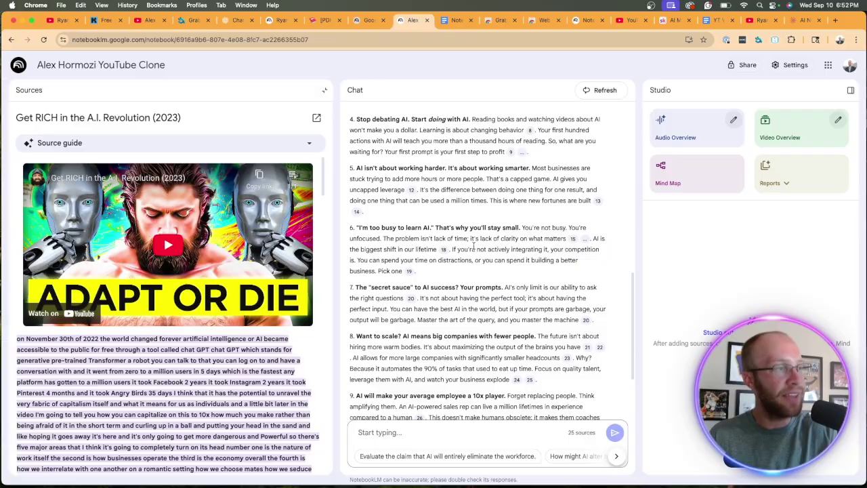
{"action": "scroll", "coordinate": [475, 258], "scroll_direction": "down", "scroll_amount": 2}
{"action": "scroll", "coordinate": [472, 262], "scroll_direction": "down", "scroll_amount": 1}
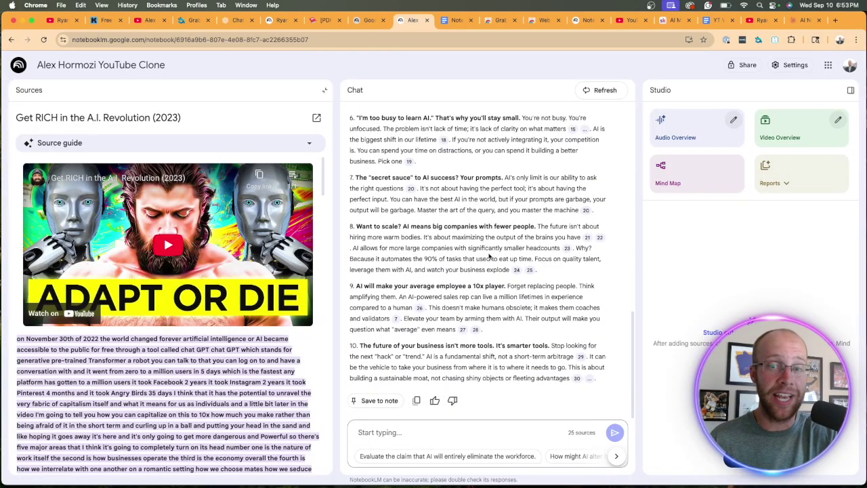
{"action": "scroll", "coordinate": [475, 216], "scroll_direction": "up", "scroll_amount": 15}
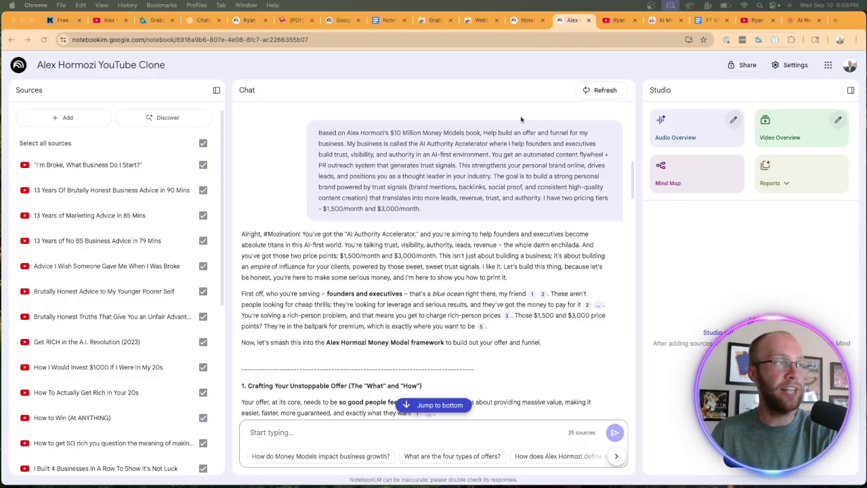
{"action": "scroll", "coordinate": [522, 119], "scroll_direction": "up", "scroll_amount": 15}
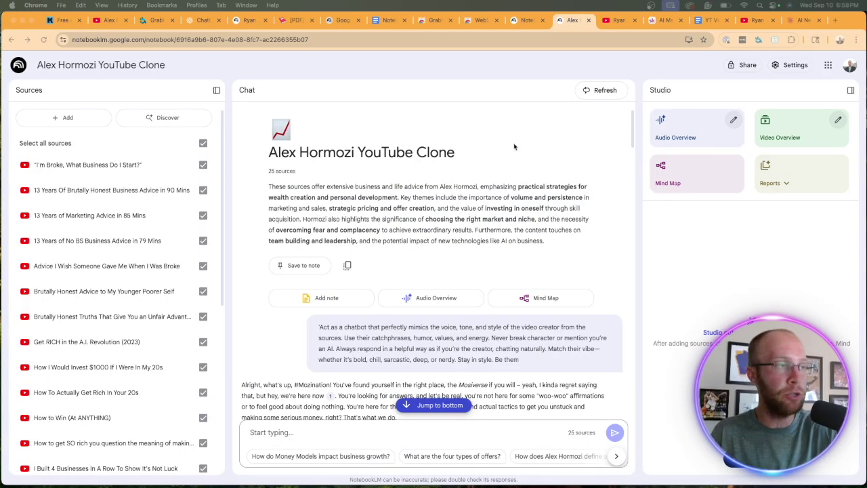
{"action": "scroll", "coordinate": [345, 283], "scroll_direction": "down", "scroll_amount": 3}
{"action": "left_click_drag", "start_coordinate": [319, 226], "coordinate": [457, 225]}
{"action": "left_click", "coordinate": [466, 224]}
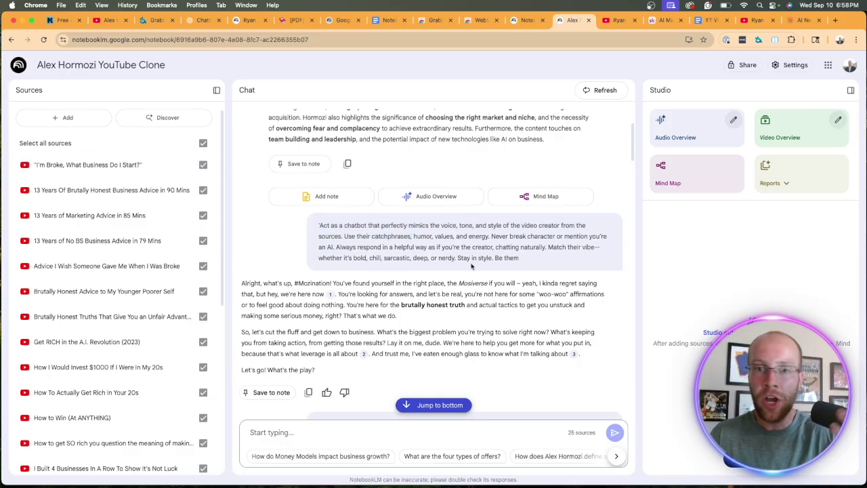
{"action": "scroll", "coordinate": [503, 268], "scroll_direction": "down", "scroll_amount": 5}
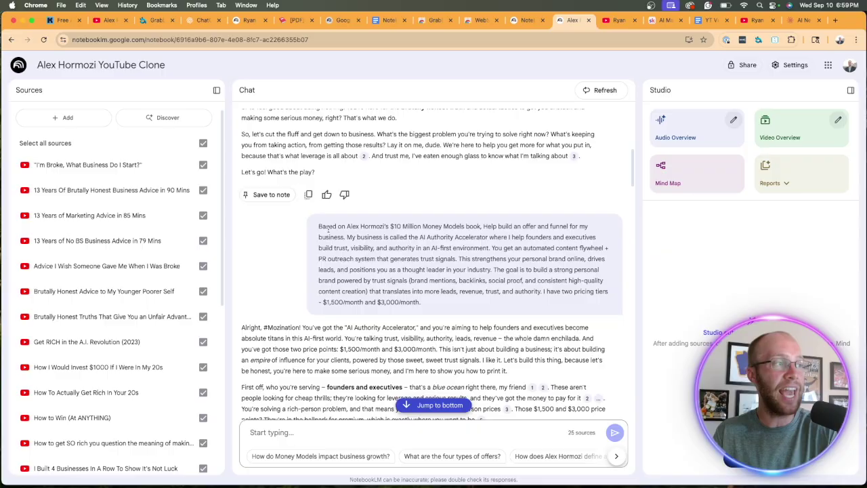
{"action": "left_click_drag", "start_coordinate": [319, 229], "coordinate": [421, 302]}
{"action": "left_click", "coordinate": [319, 228]}
{"action": "left_click_drag", "start_coordinate": [319, 228], "coordinate": [416, 248]}
{"action": "left_click", "coordinate": [381, 246]}
{"action": "left_click_drag", "start_coordinate": [356, 238], "coordinate": [470, 308]}
{"action": "left_click_drag", "start_coordinate": [408, 237], "coordinate": [486, 237]}
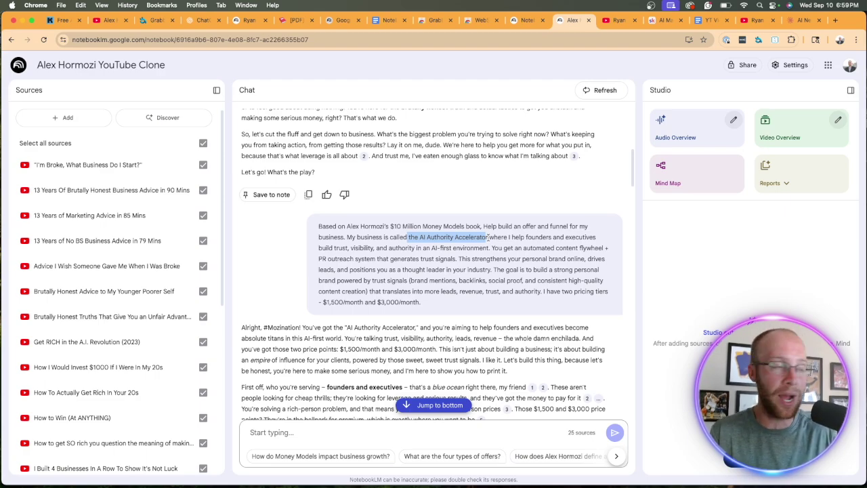
{"action": "left_click", "coordinate": [488, 237]}
{"action": "left_click_drag", "start_coordinate": [446, 308], "coordinate": [419, 228]}
{"action": "left_click", "coordinate": [419, 234]}
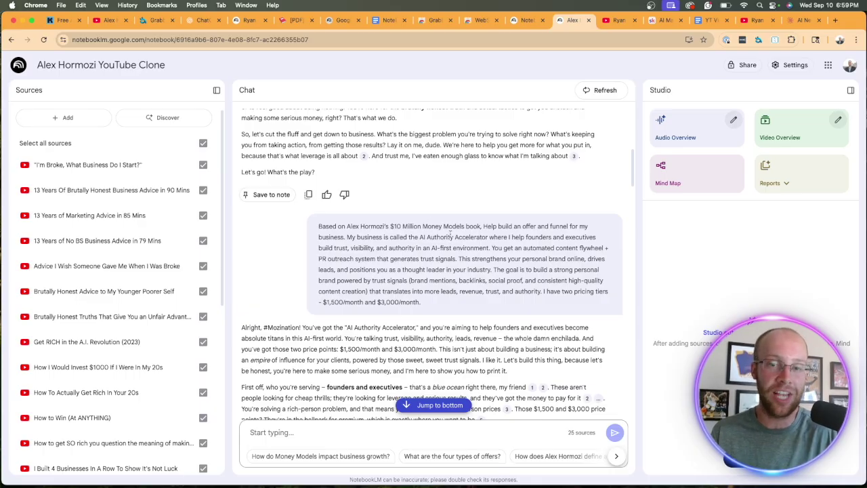
{"action": "scroll", "coordinate": [425, 256], "scroll_direction": "down", "scroll_amount": 15}
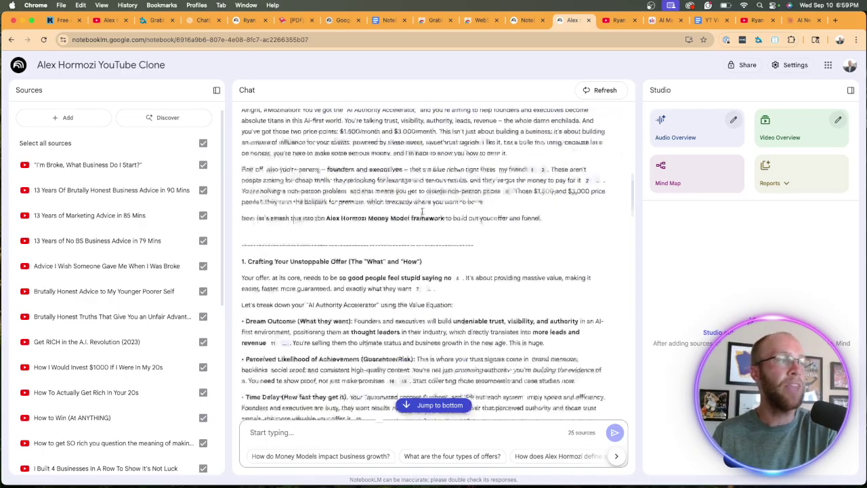
{"action": "scroll", "coordinate": [423, 215], "scroll_direction": "down", "scroll_amount": 4}
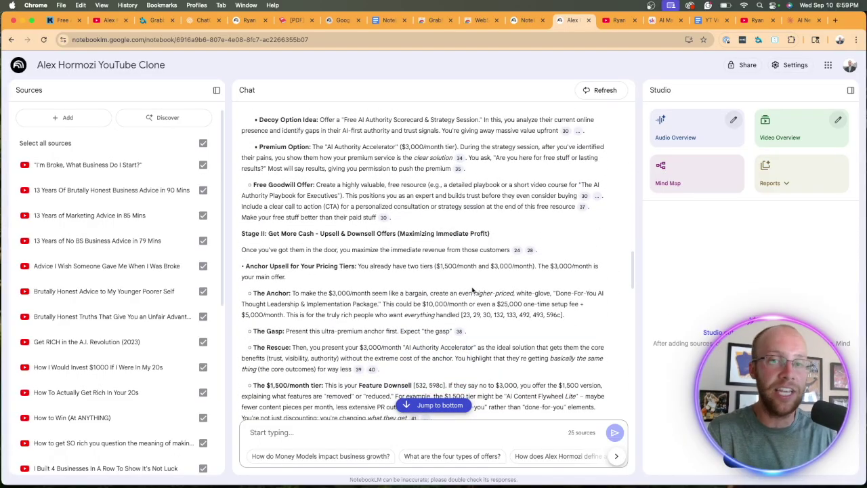
{"action": "scroll", "coordinate": [473, 290], "scroll_direction": "up", "scroll_amount": 10}
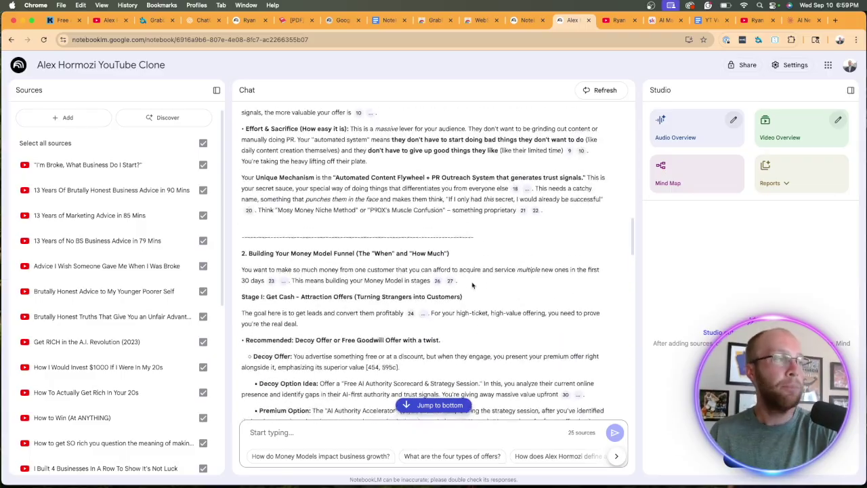
{"action": "scroll", "coordinate": [427, 217], "scroll_direction": "up", "scroll_amount": 7}
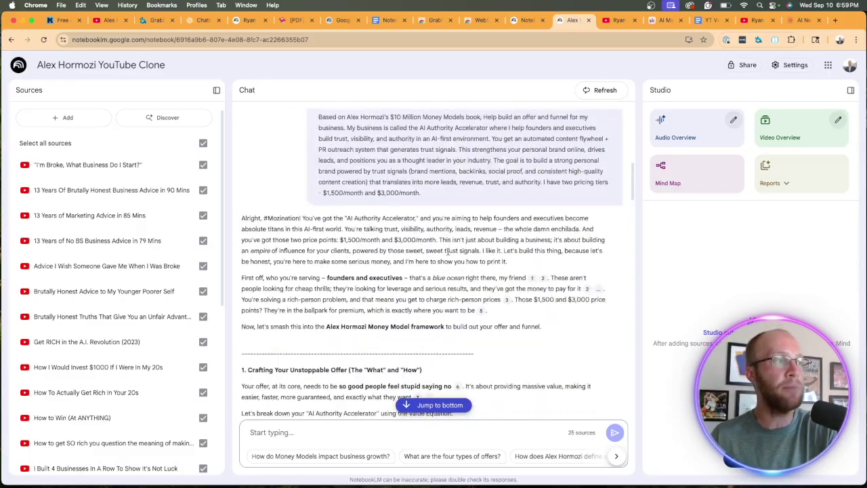
{"action": "scroll", "coordinate": [463, 246], "scroll_direction": "down", "scroll_amount": 4}
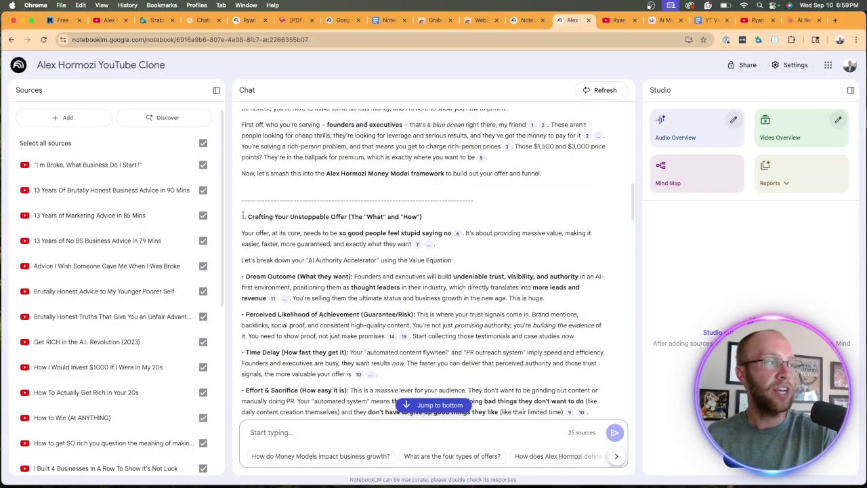
{"action": "left_click_drag", "start_coordinate": [242, 215], "coordinate": [371, 217]}
{"action": "left_click", "coordinate": [488, 218]}
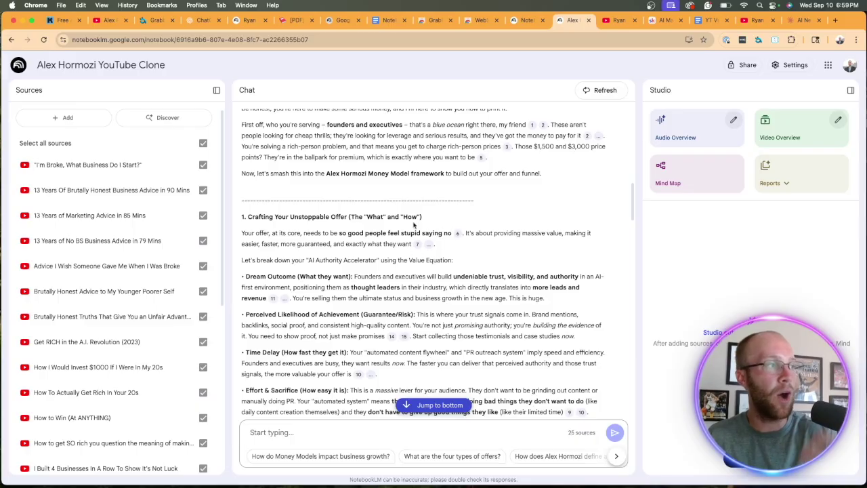
{"action": "scroll", "coordinate": [373, 221], "scroll_direction": "down", "scroll_amount": 1}
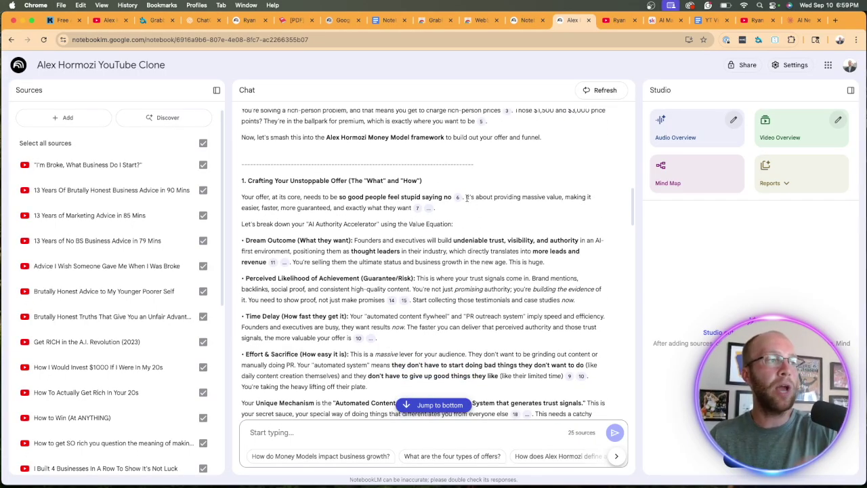
- Open citation 6's $100M Money Models book source and highlight the What We Covered passage
{"action": "mouse_move", "coordinate": [458, 199]}
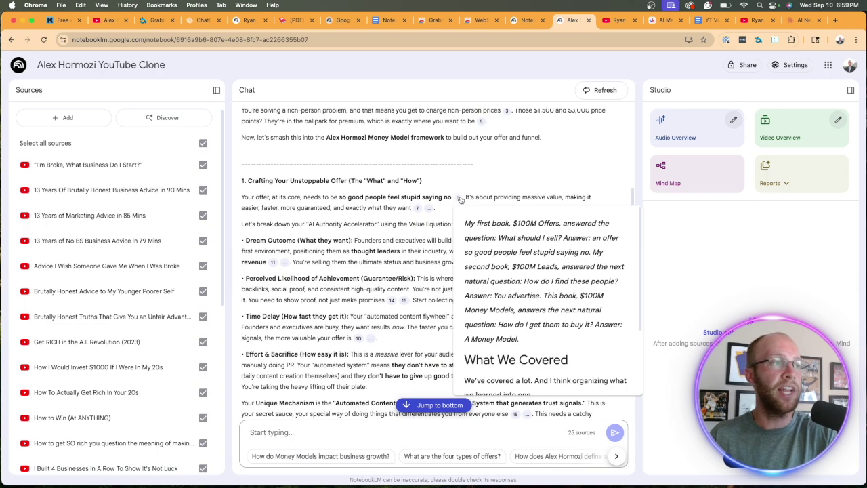
{"action": "scroll", "coordinate": [502, 285], "scroll_direction": "down", "scroll_amount": 5}
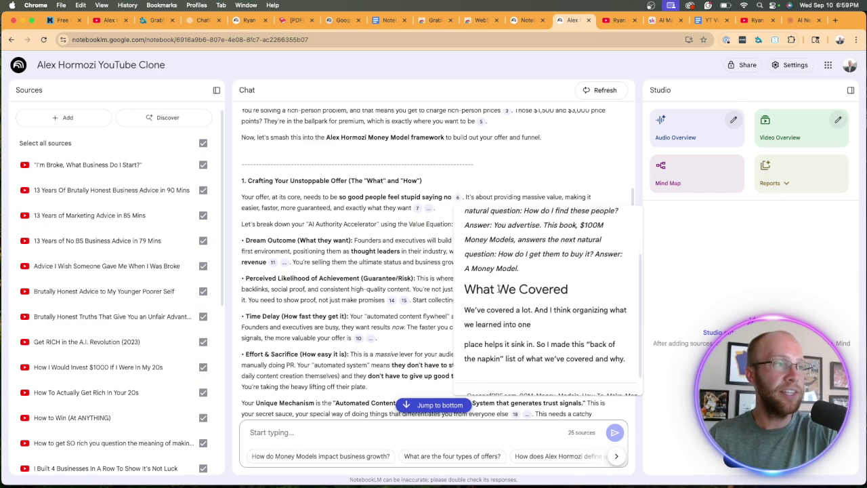
{"action": "scroll", "coordinate": [502, 285], "scroll_direction": "up", "scroll_amount": 5}
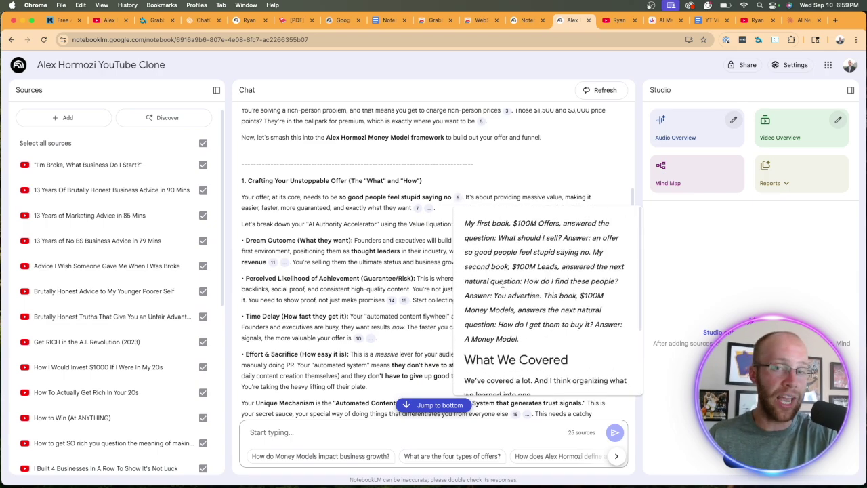
{"action": "left_click", "coordinate": [458, 198]}
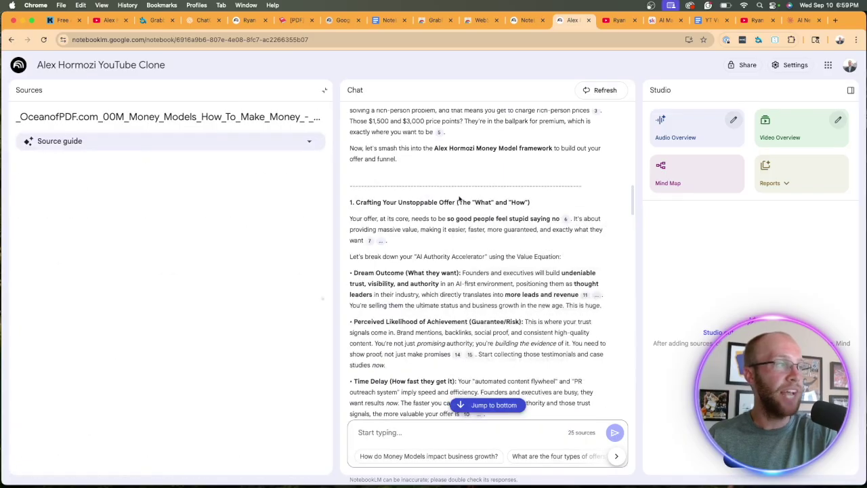
{"action": "scroll", "coordinate": [196, 330], "scroll_direction": "up", "scroll_amount": 5}
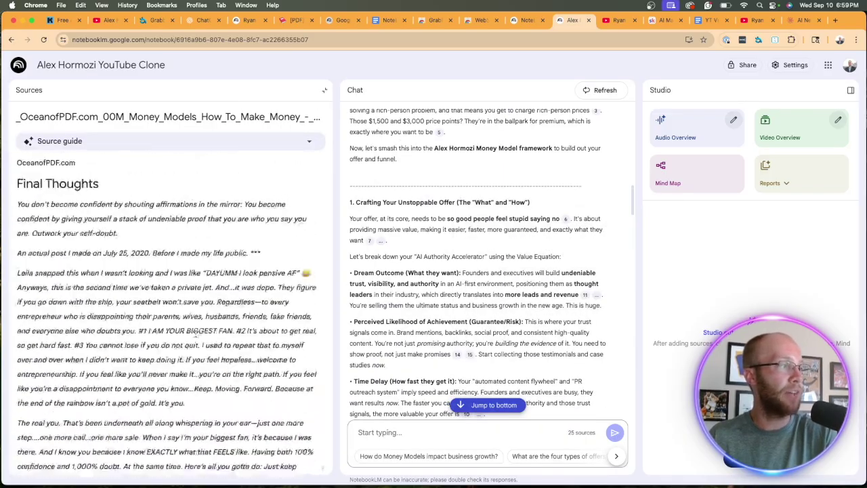
{"action": "scroll", "coordinate": [196, 330], "scroll_direction": "up", "scroll_amount": 15}
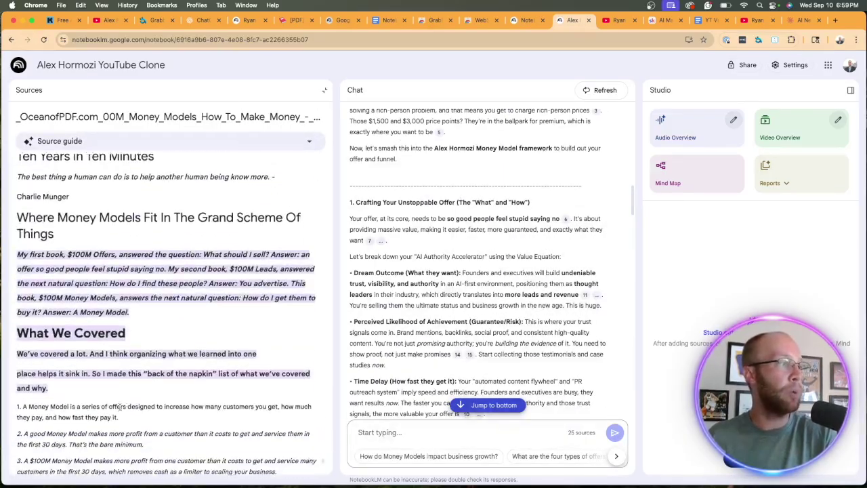
{"action": "left_click_drag", "start_coordinate": [94, 387], "coordinate": [76, 227]}
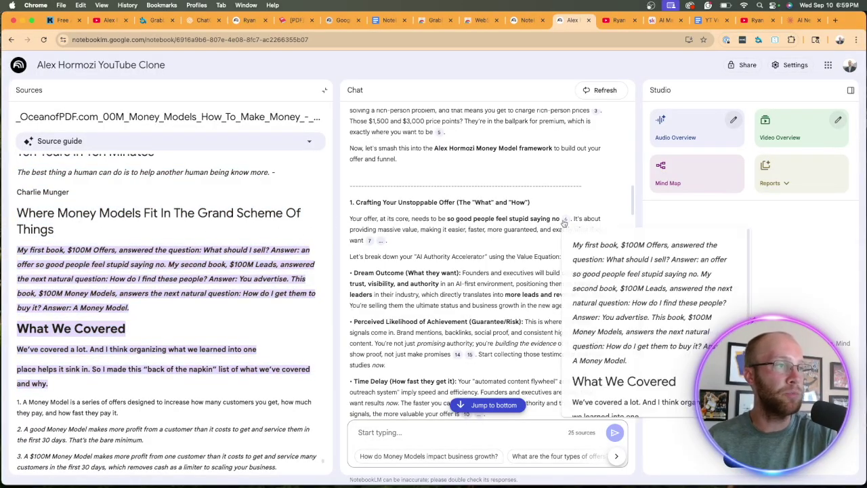
{"action": "left_click_drag", "start_coordinate": [174, 386], "coordinate": [76, 213]}
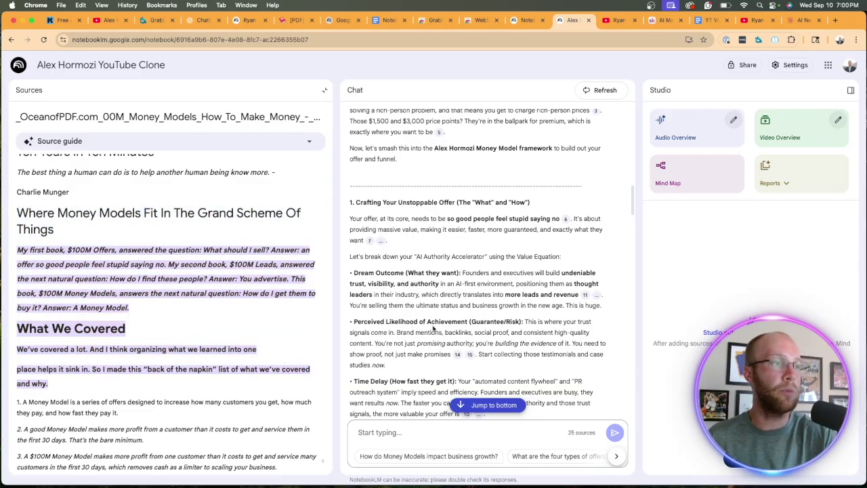
{"action": "scroll", "coordinate": [474, 257], "scroll_direction": "down", "scroll_amount": 5}
{"action": "scroll", "coordinate": [475, 256], "scroll_direction": "down", "scroll_amount": 3}
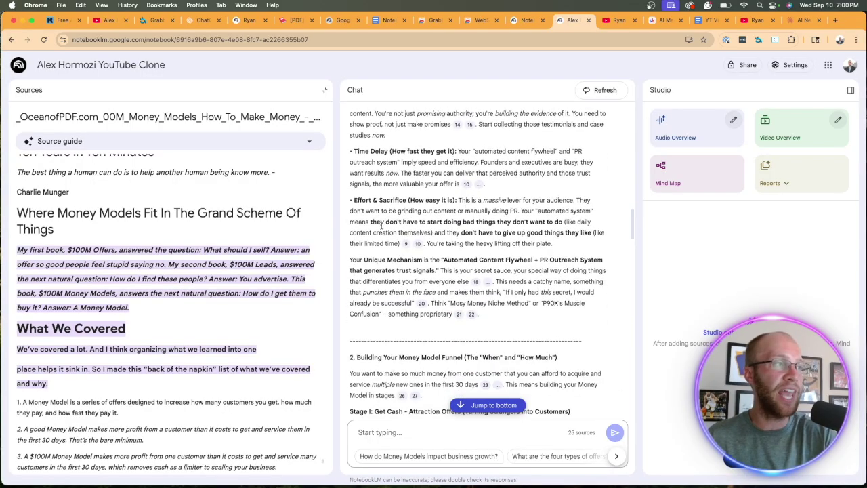
- Open citation 10's transcript from 13 Years of Marketing Advice in 85 Mins and skim it
{"action": "left_click", "coordinate": [466, 184]}
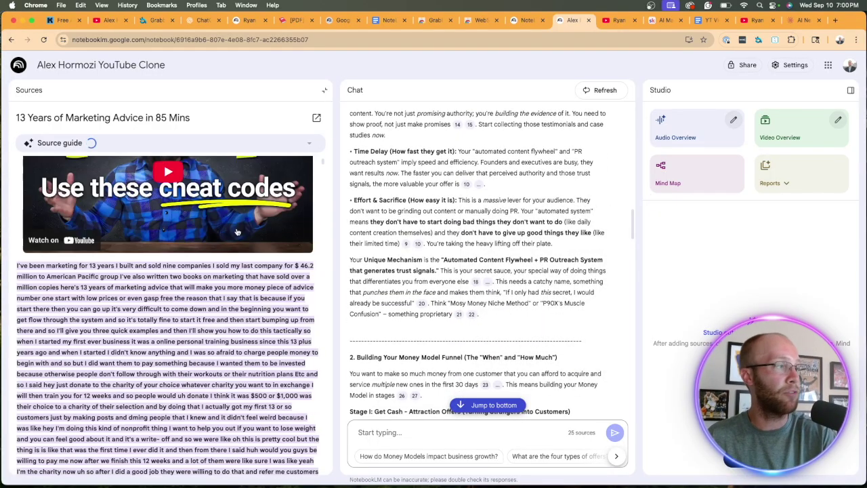
{"action": "mouse_move", "coordinate": [419, 247]}
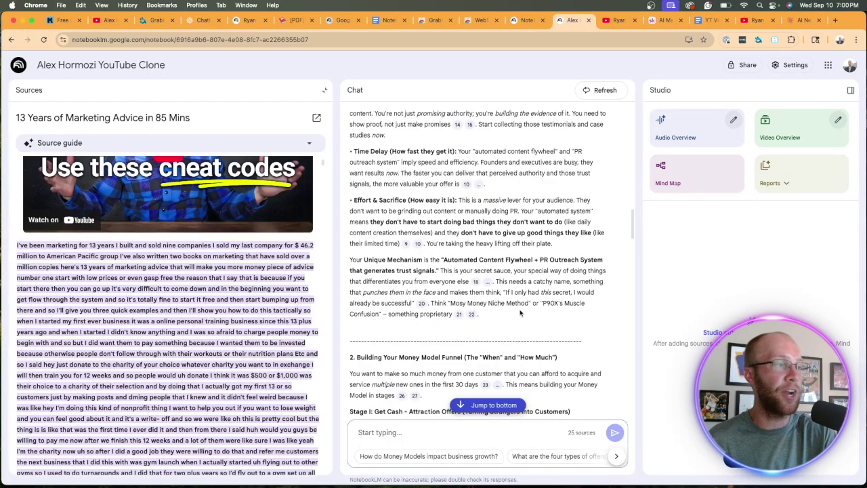
{"action": "scroll", "coordinate": [542, 321], "scroll_direction": "down", "scroll_amount": 10}
{"action": "scroll", "coordinate": [560, 322], "scroll_direction": "up", "scroll_amount": 20}
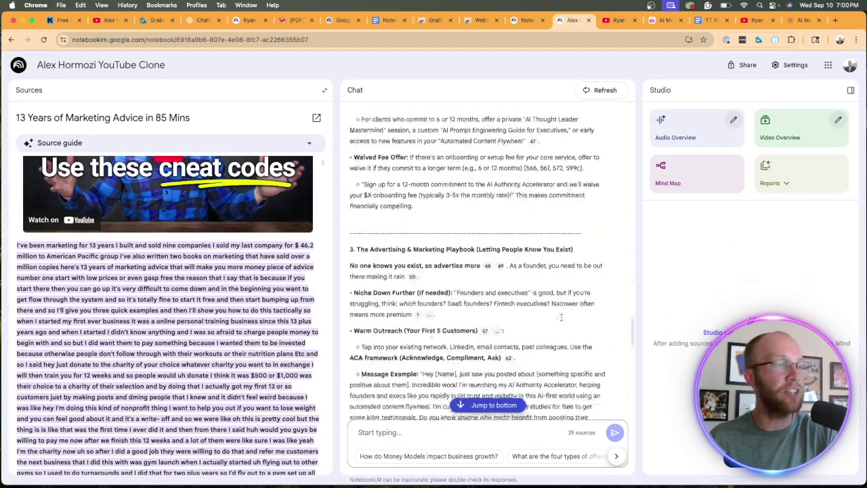
- Close the source view back to the full sources list and scroll the chat reply
{"action": "left_click", "coordinate": [325, 91]}
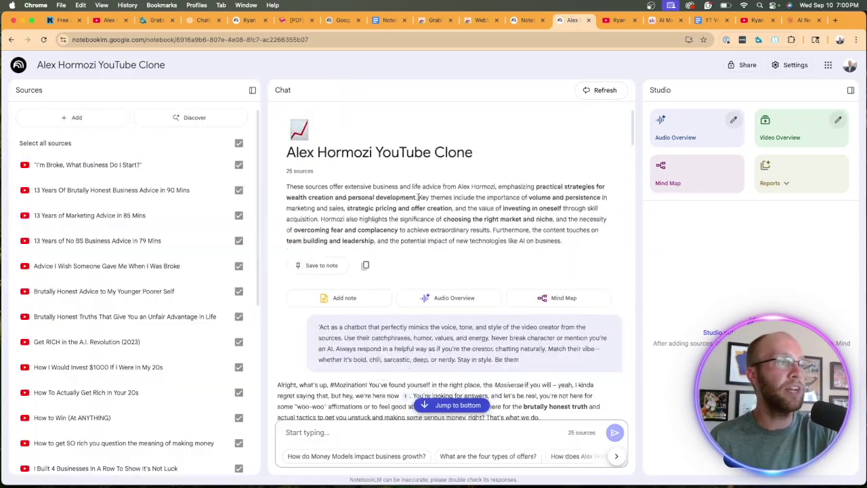
{"action": "scroll", "coordinate": [452, 212], "scroll_direction": "down", "scroll_amount": 10}
{"action": "scroll", "coordinate": [453, 212], "scroll_direction": "down", "scroll_amount": 1}
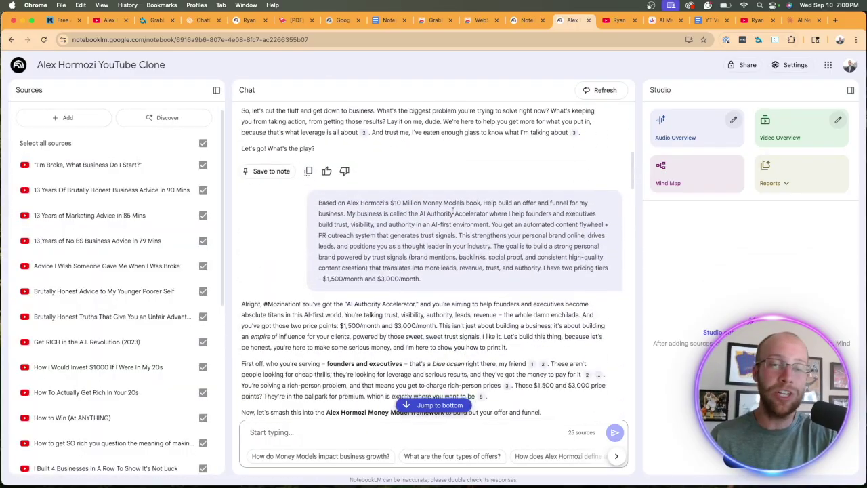